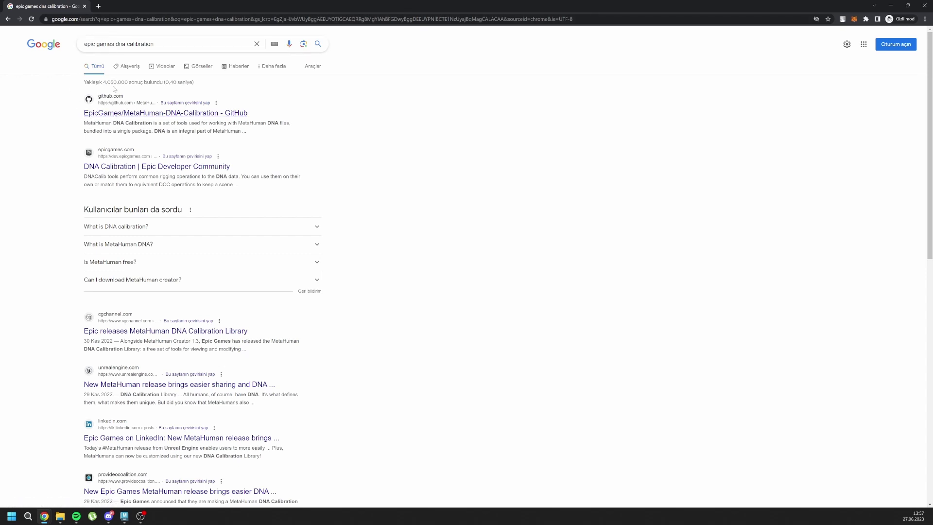
- Open the MetaHuman DNA Calibration repository and note version 1.1.0 in the latest commit
left_click(146, 112)
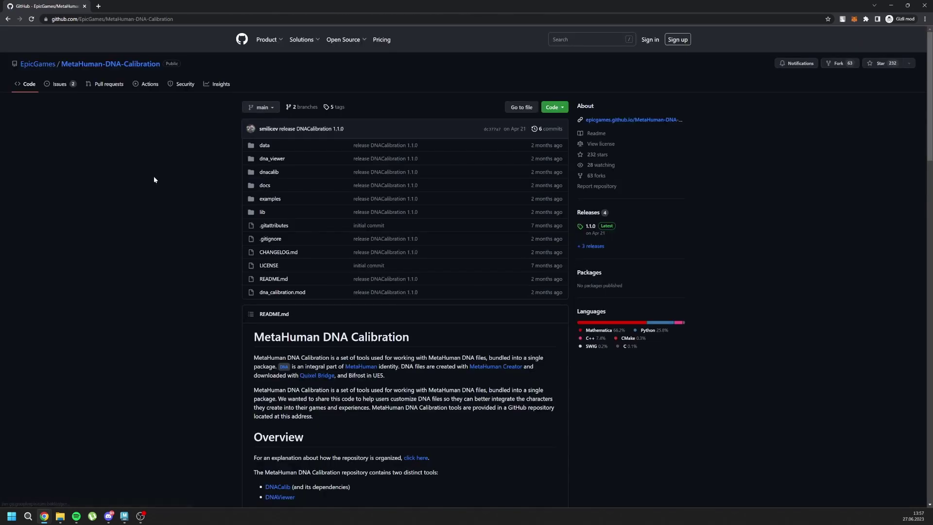
double_click(338, 130)
left_click(173, 208)
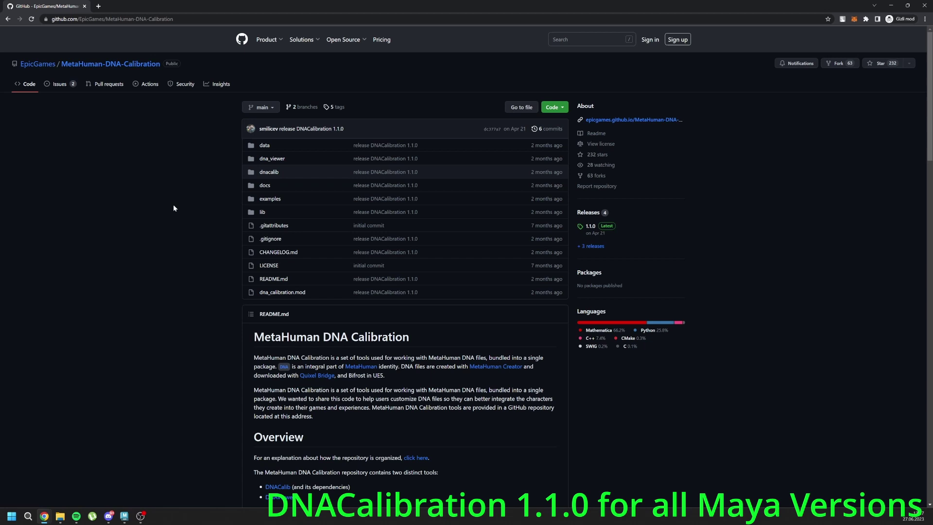
- Browse the repository's releases, expanding the 1.0.3 assets and checking the 1.1.0 release
left_click(590, 246)
key("alt+Left")
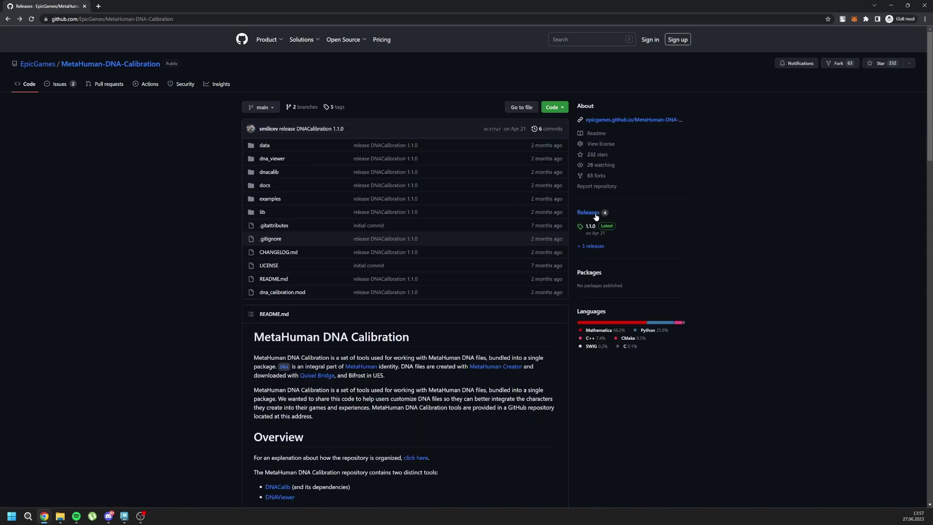
left_click(591, 246)
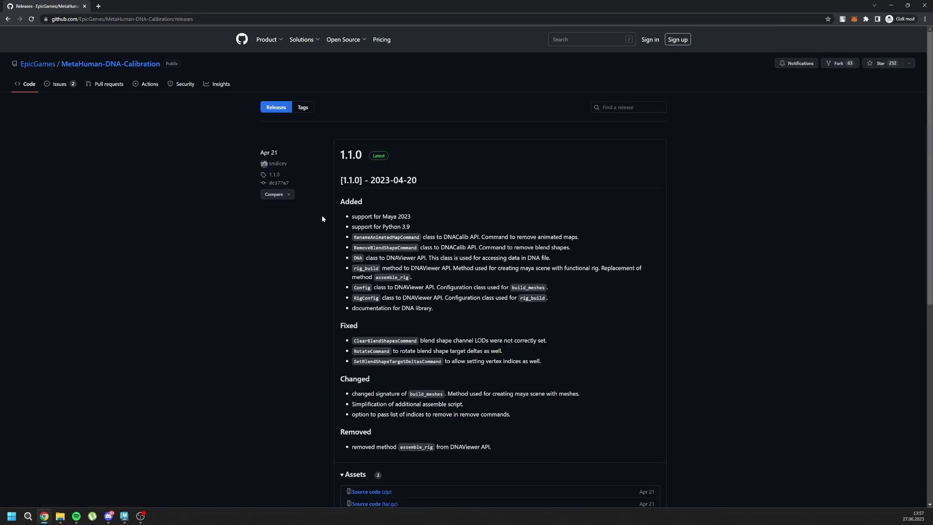
scroll(354, 203, "down", 3)
scroll(353, 203, "down", 1)
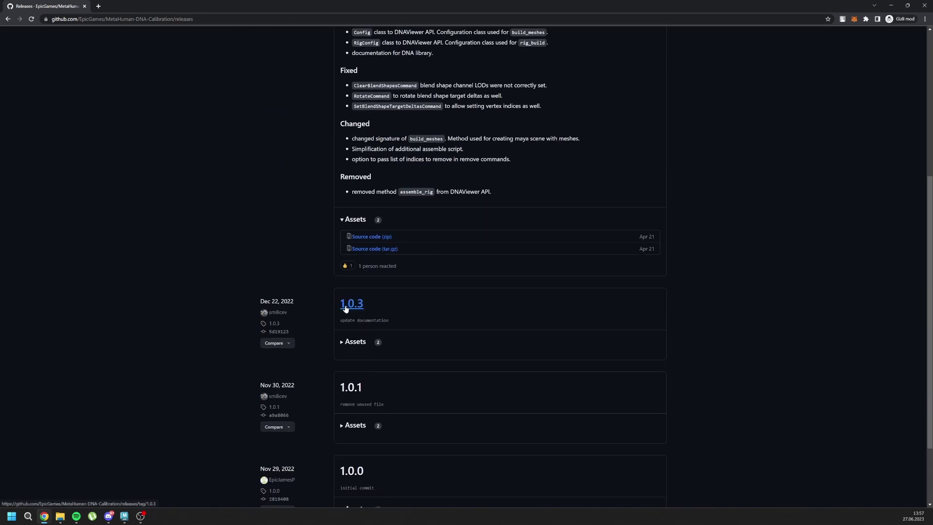
left_click(343, 342)
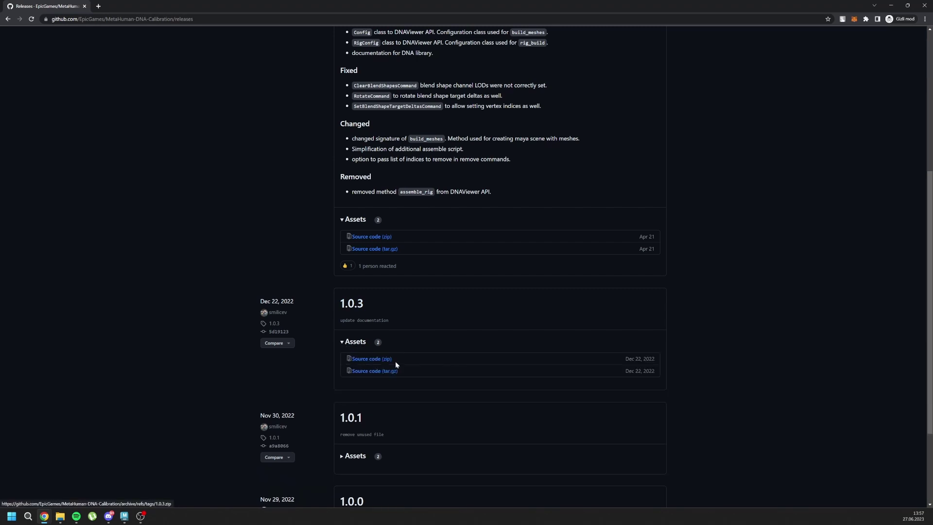
scroll(322, 322, "up", 5)
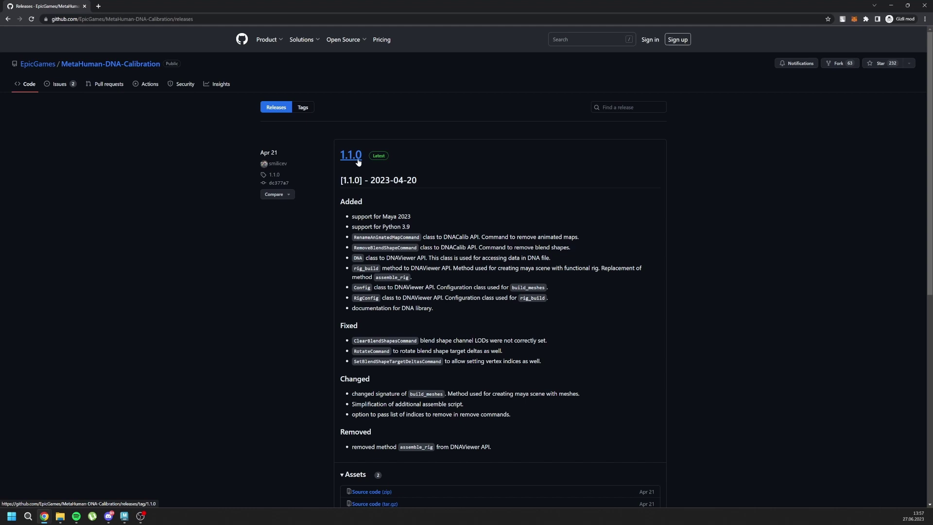
left_click_drag(363, 155, 239, 166)
- Back on the main page, download the repository as a ZIP from the Code dropdown
key("alt+Left")
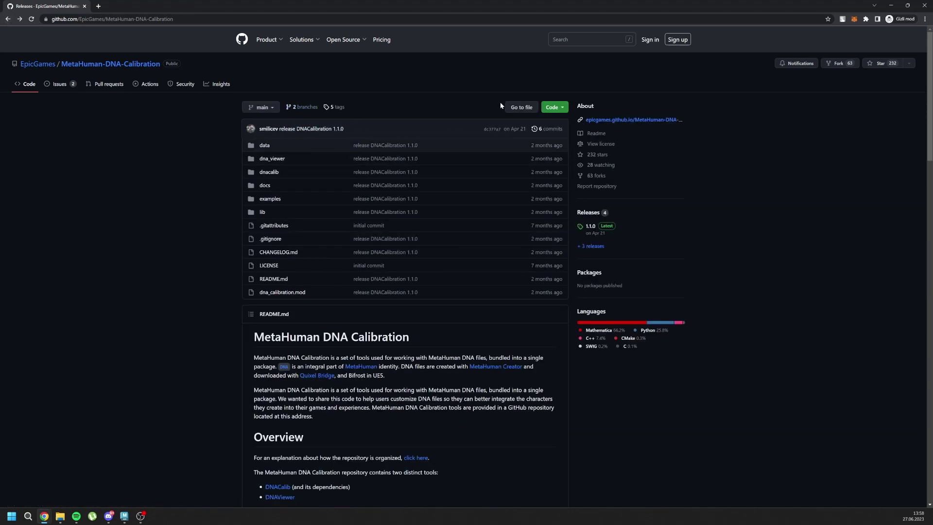
left_click(561, 109)
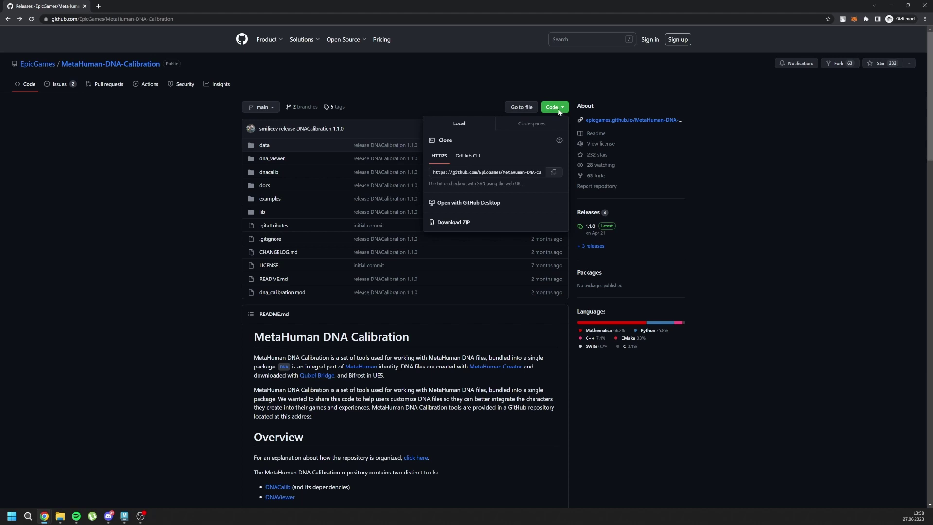
left_click(453, 223)
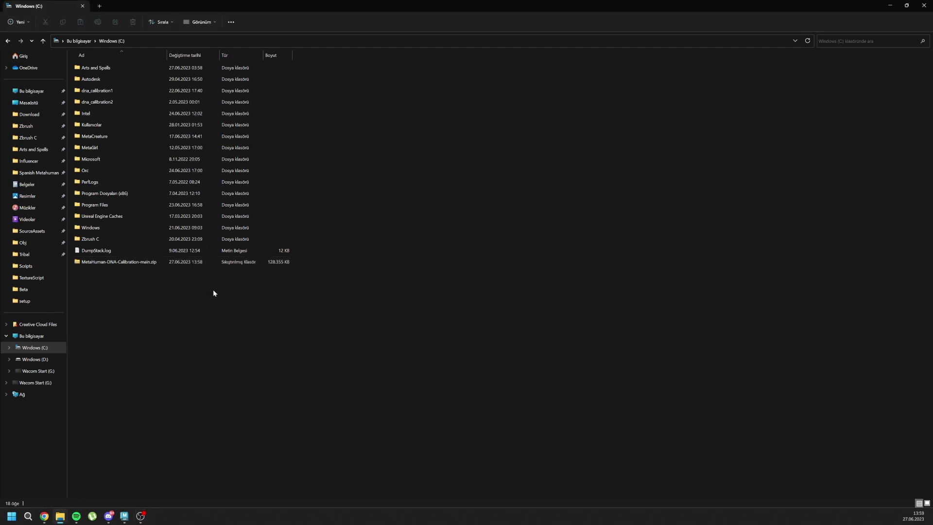
- Extract the MetaHuman-DNA-Calibration-main.zip archive directly onto drive C
left_click_drag(200, 287, 115, 280)
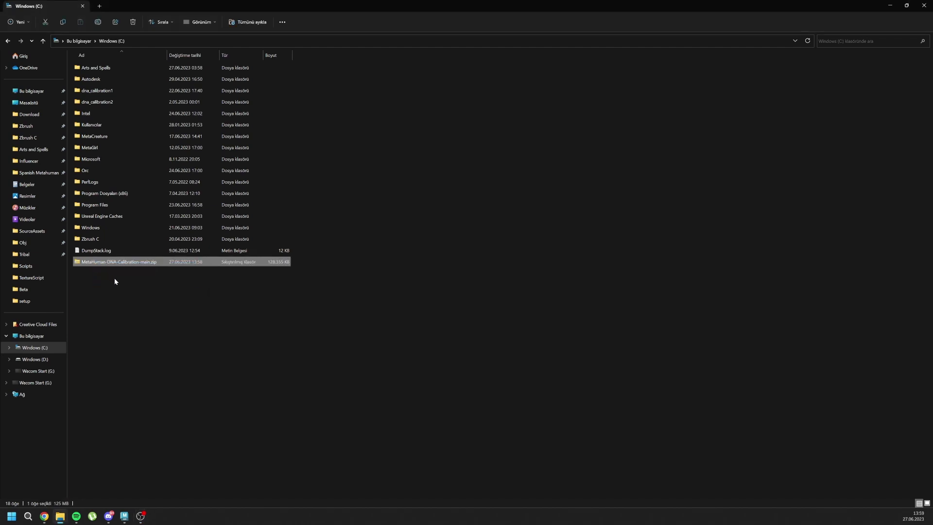
left_click(115, 281)
left_click(92, 267)
left_click_drag(102, 304, 137, 317)
right_click(107, 264)
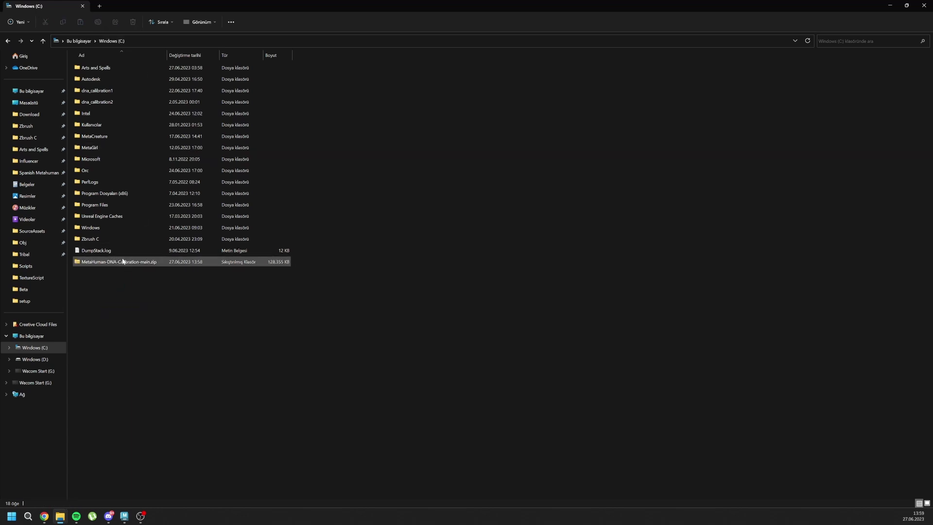
right_click(108, 263)
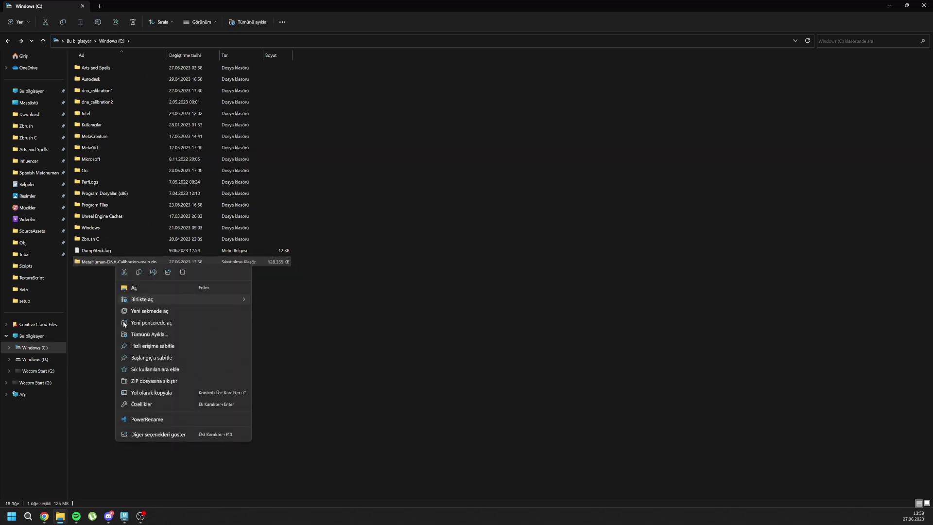
left_click(141, 432)
left_click(168, 297)
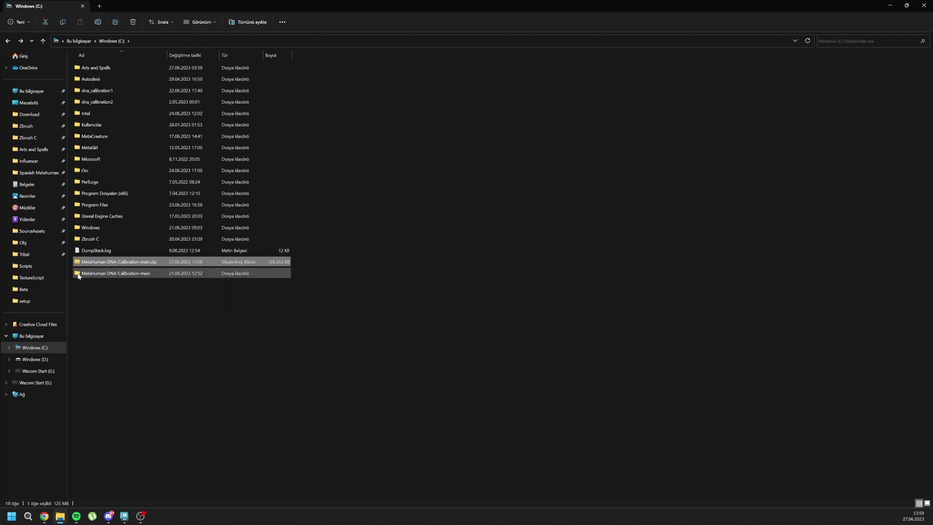
- Delete the downloaded ZIP archive
left_click(117, 330)
left_click(107, 262)
key("Delete")
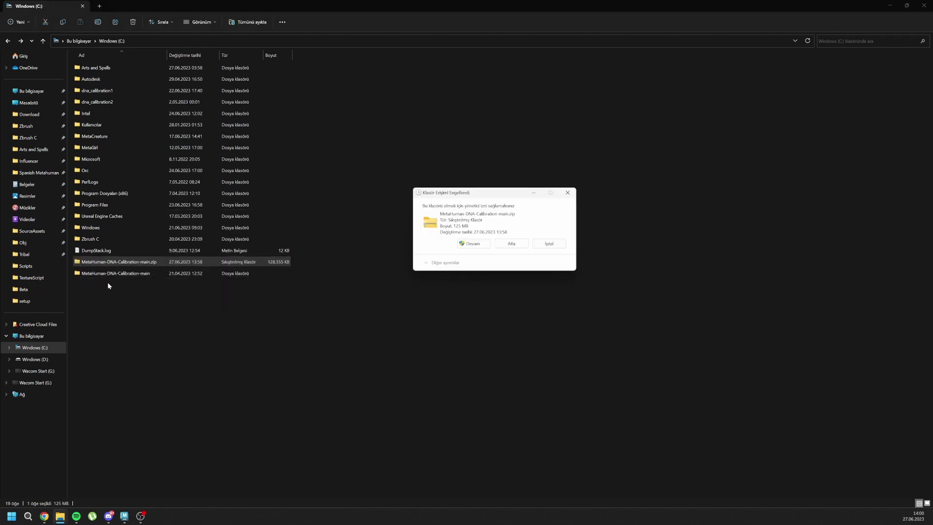
key("Return")
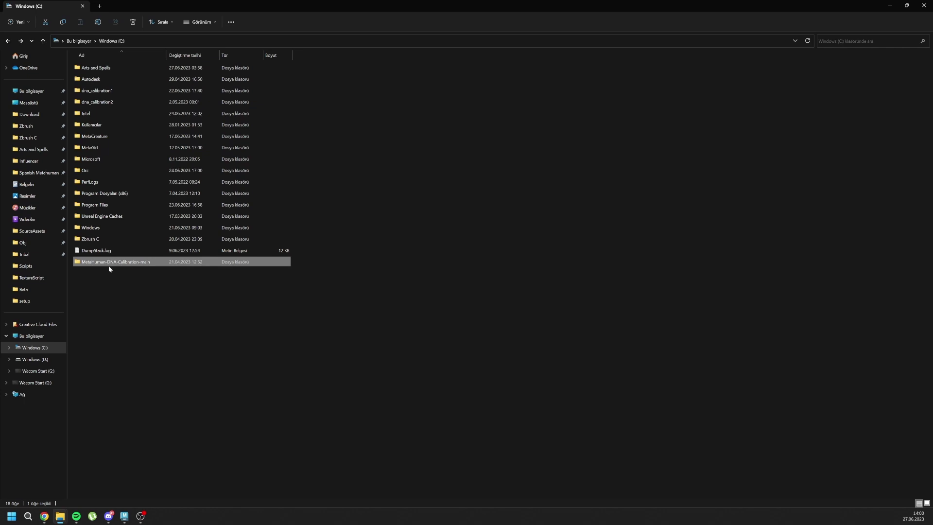
- Rename the extracted folder to dna_calibration, check its contents, and return to drive C
key("F2")
type("dna_calibration")
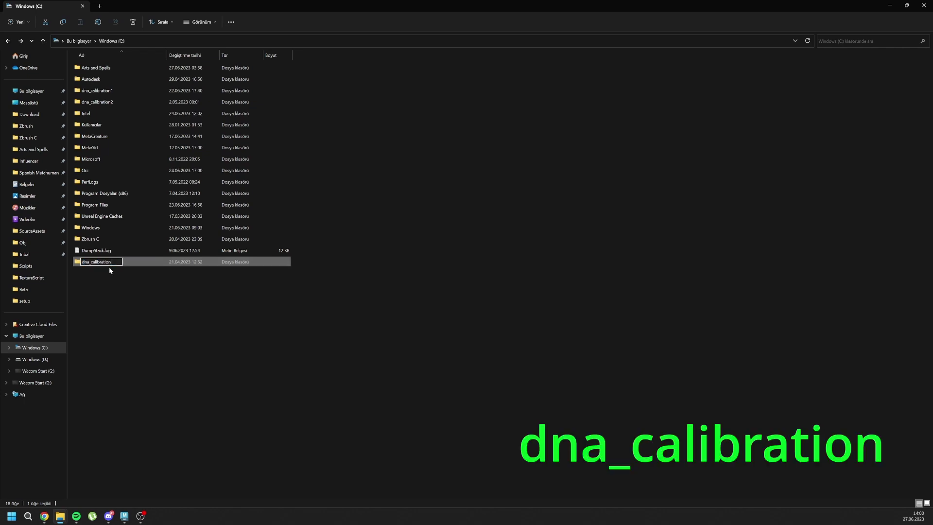
key("Return")
key("Return")
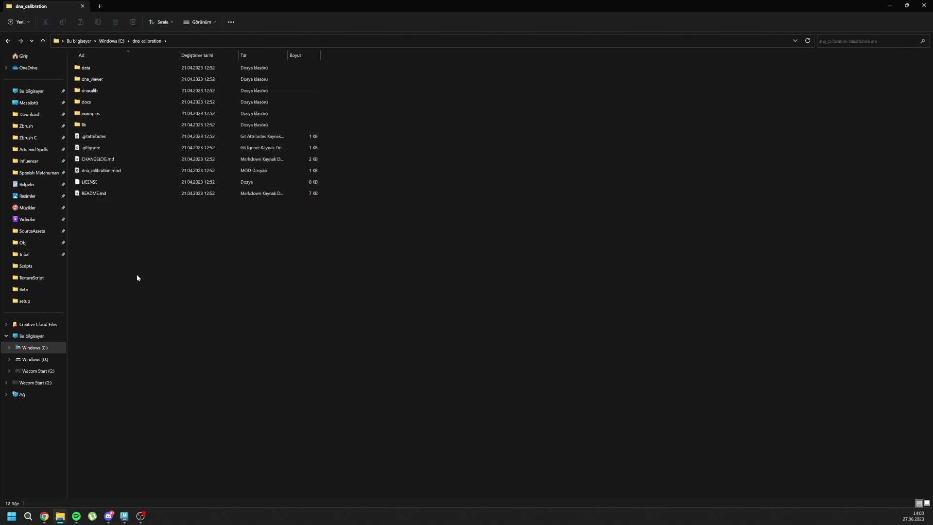
left_click_drag(138, 275, 73, 59)
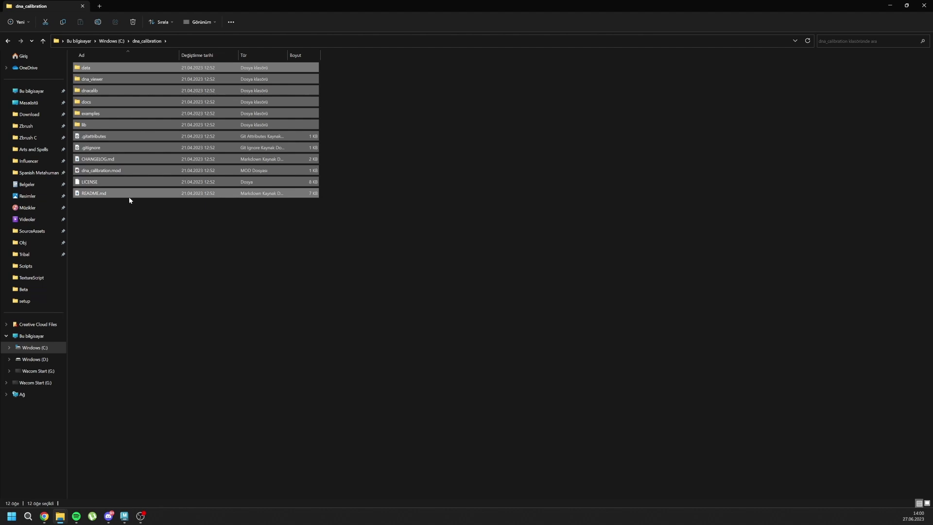
left_click(188, 276)
key("alt+Up")
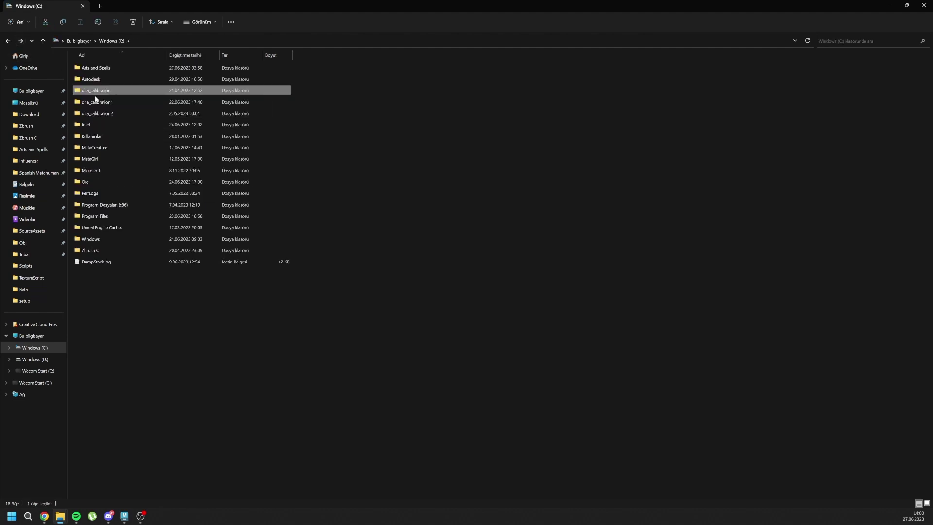
- Open a command prompt from the address bar of C:\Arts and Spells\Scripts\Beta\setup
left_click(25, 301)
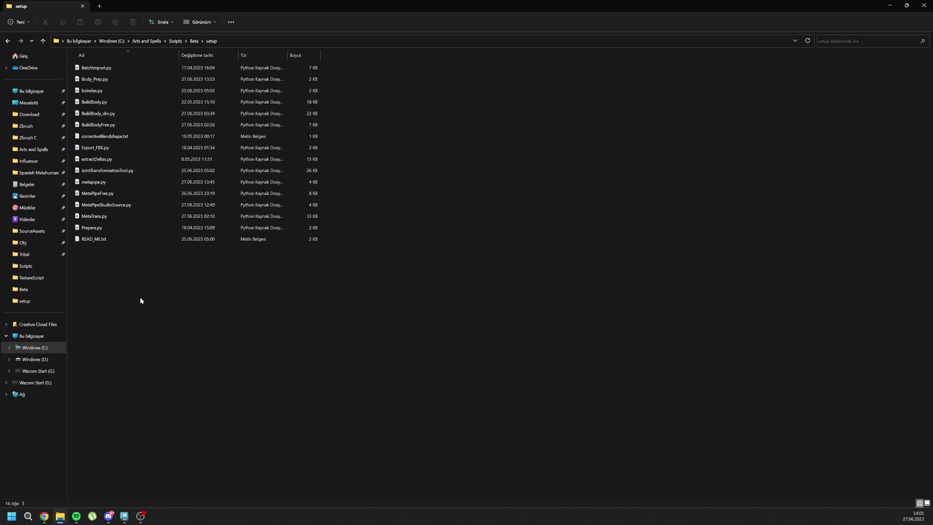
left_click(278, 41)
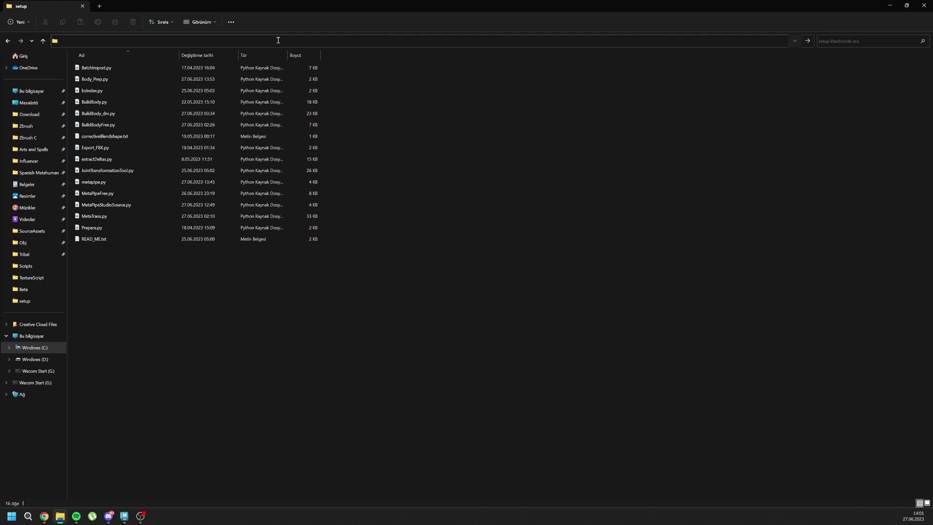
type("cmd")
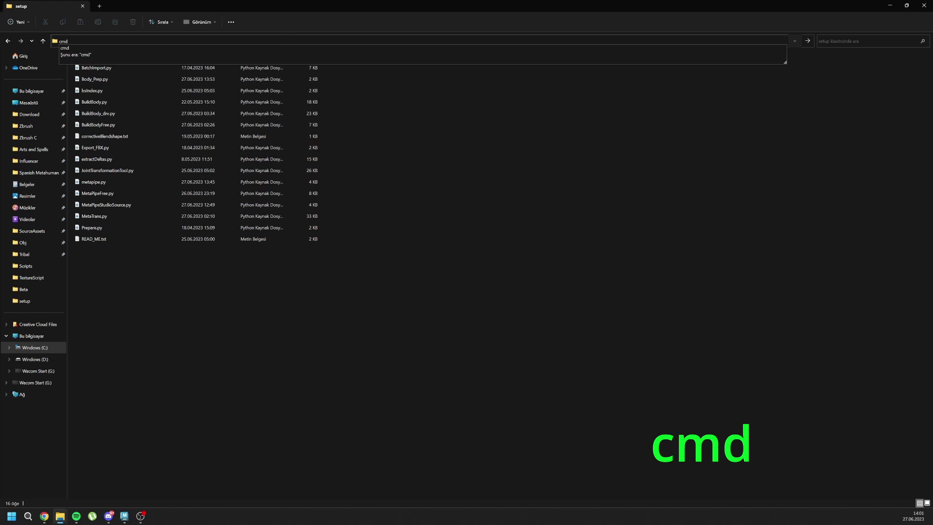
key("Return")
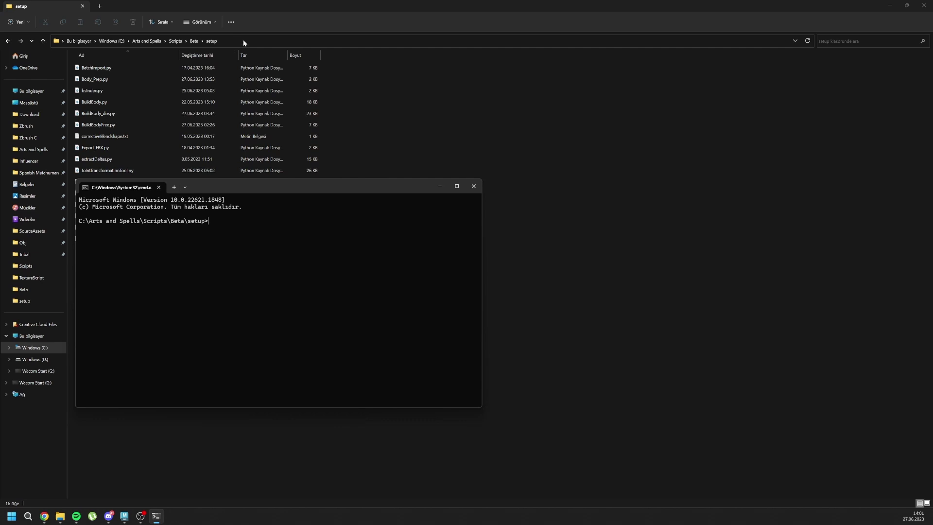
- Copy the setup folder path from the prompt and begin typing python metapipe.py
left_click_drag(86, 221, 201, 223)
key("ctrl+c")
left_click_drag(88, 220, 177, 229)
key("ctrl+c")
type("python metapipe.")
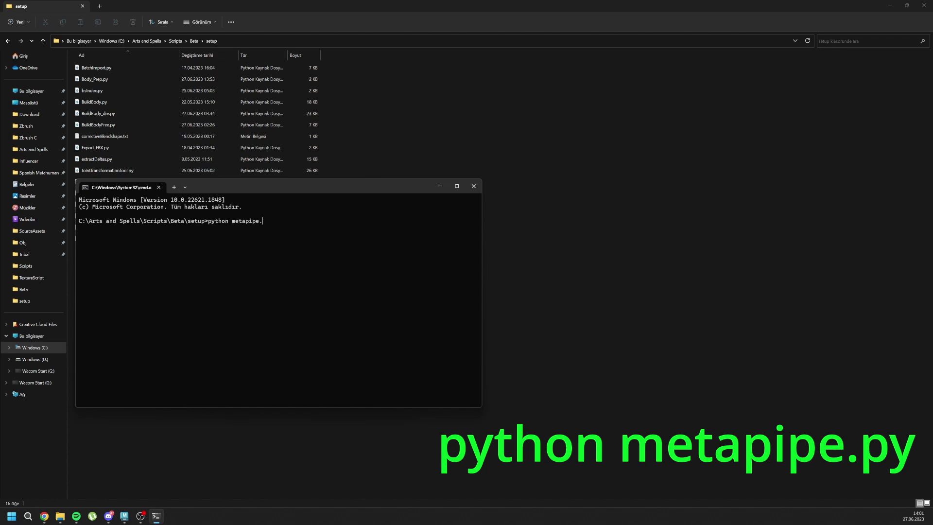
type("py")
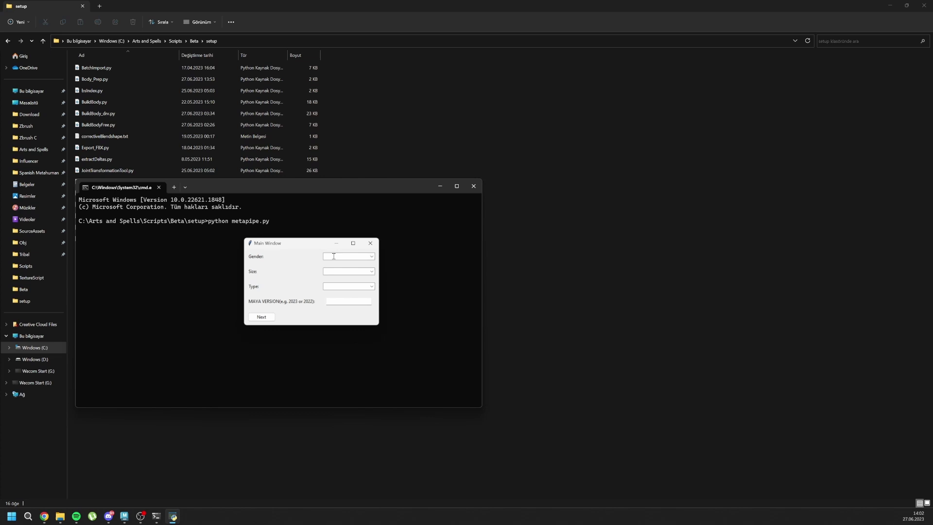
- Set gender m, size med, type nrw and Maya version 2023, then continue
left_click(372, 256)
left_click(335, 270)
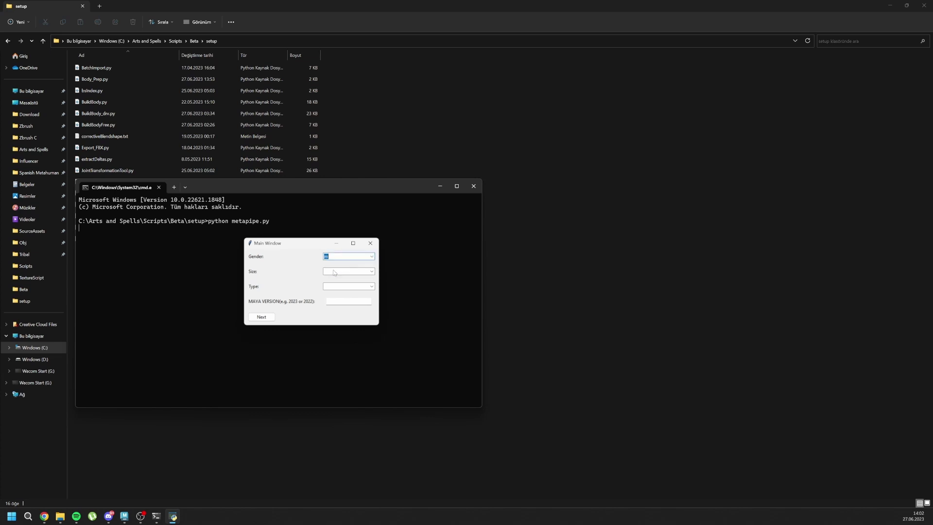
left_click(372, 271)
left_click(372, 271)
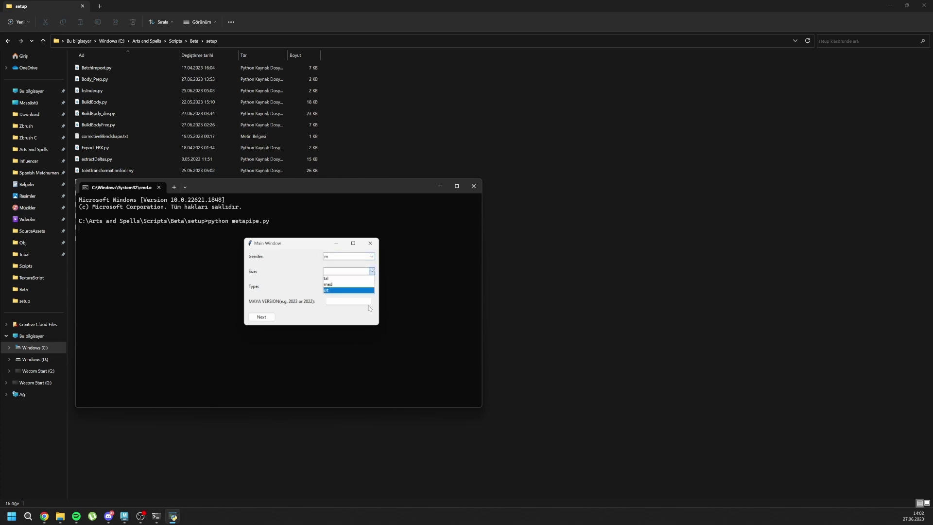
left_click(372, 271)
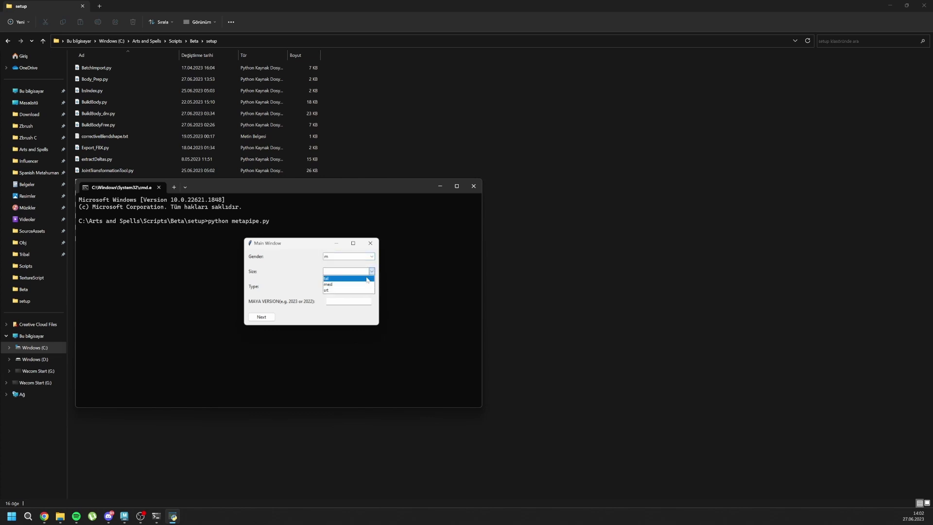
left_click(330, 285)
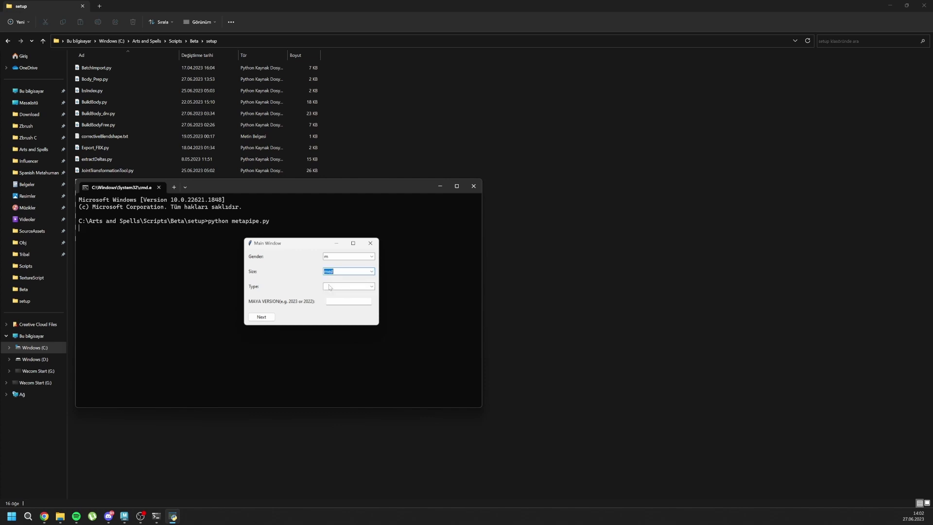
left_click(372, 286)
left_click(340, 294)
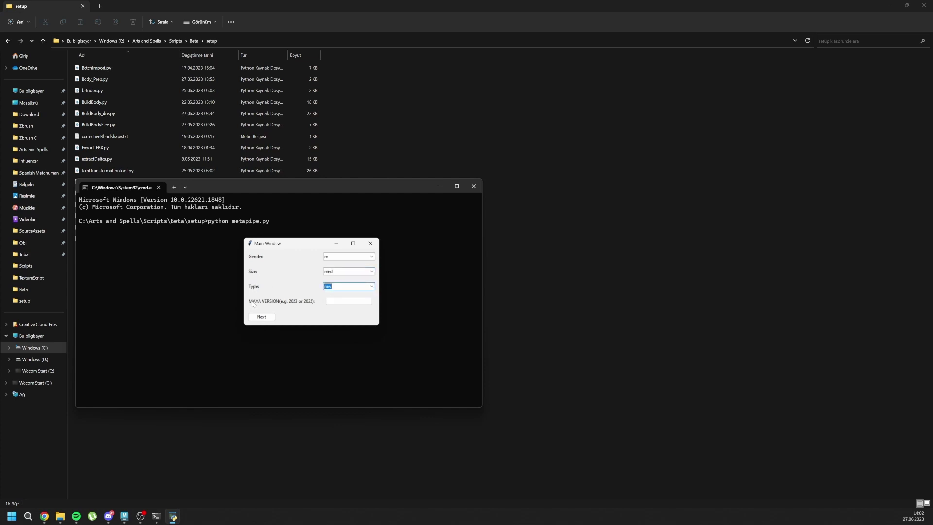
left_click(340, 301)
type("2023")
left_click(260, 318)
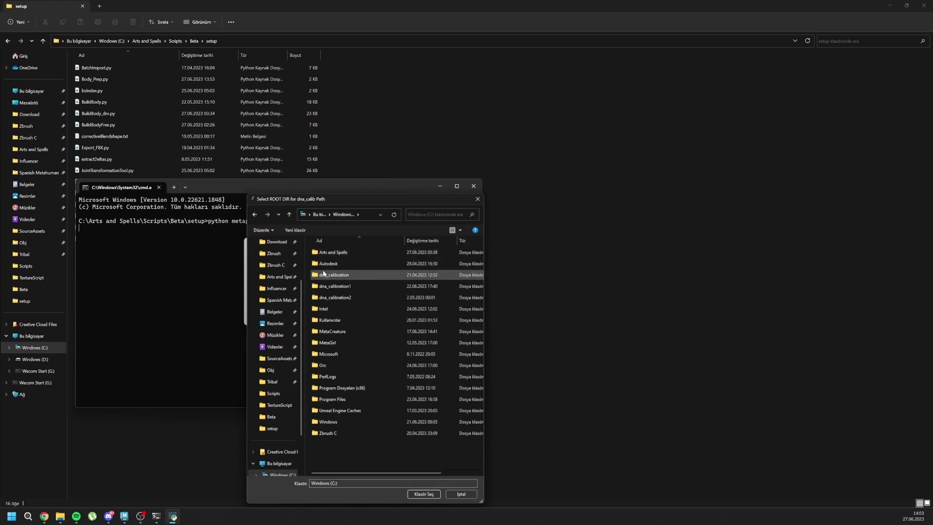
- Choose C:\dna_calibration as the root folder
left_click(325, 276)
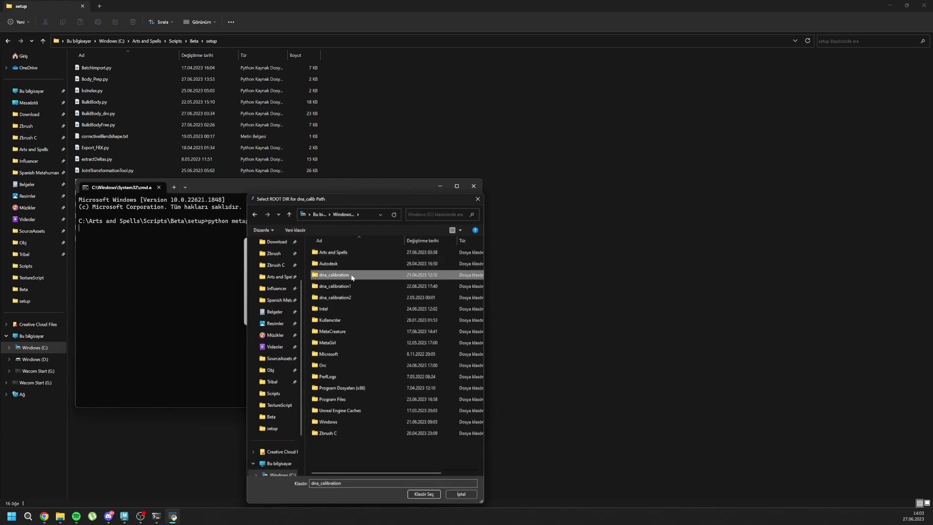
double_click(339, 276)
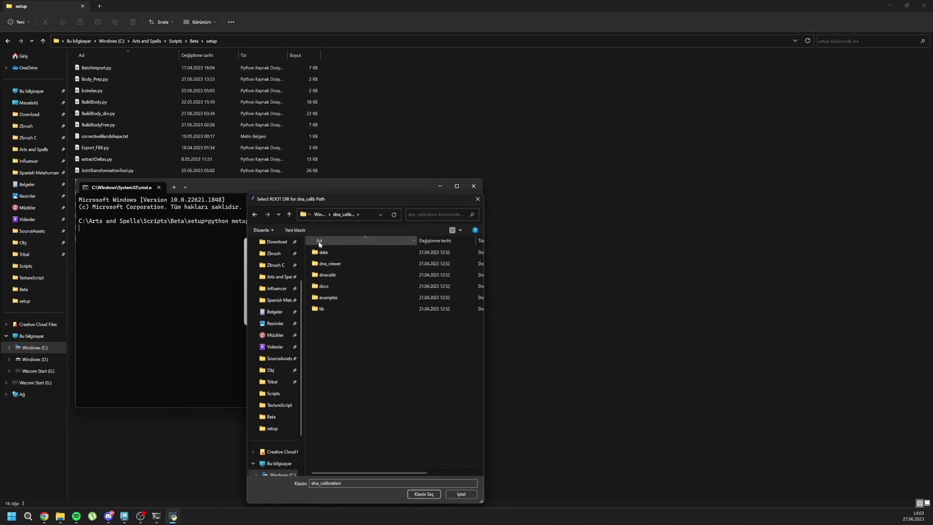
key("alt+Left")
left_click(323, 276)
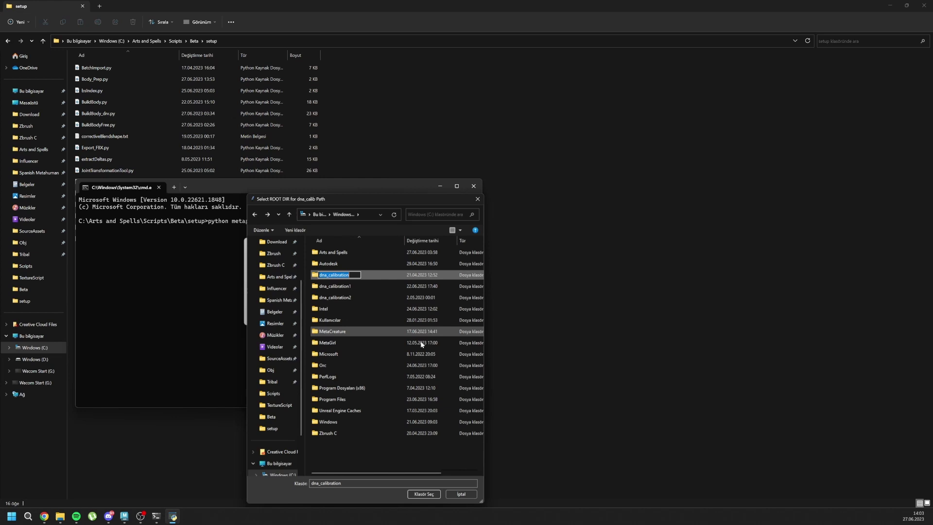
left_click(424, 494)
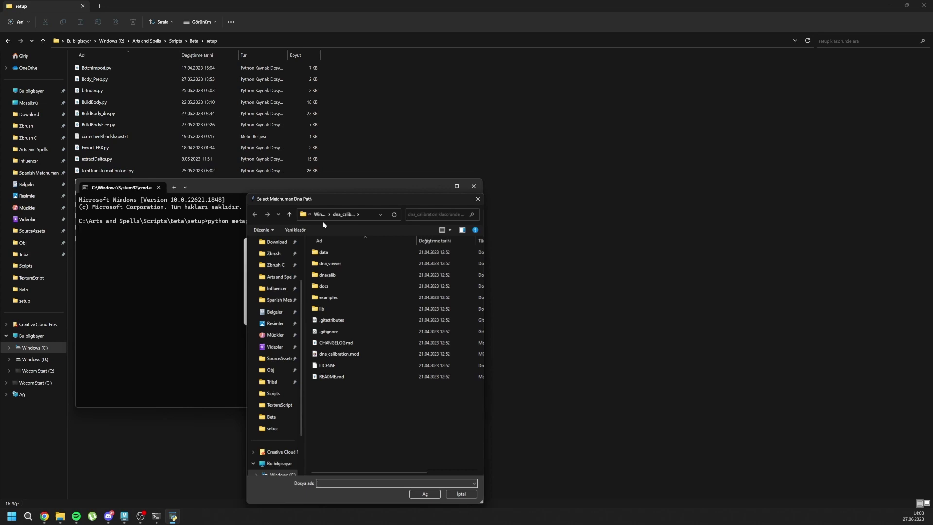
- Pick Amelia.dna from SourceAssets as the DNA file and run the setup
left_click(278, 358)
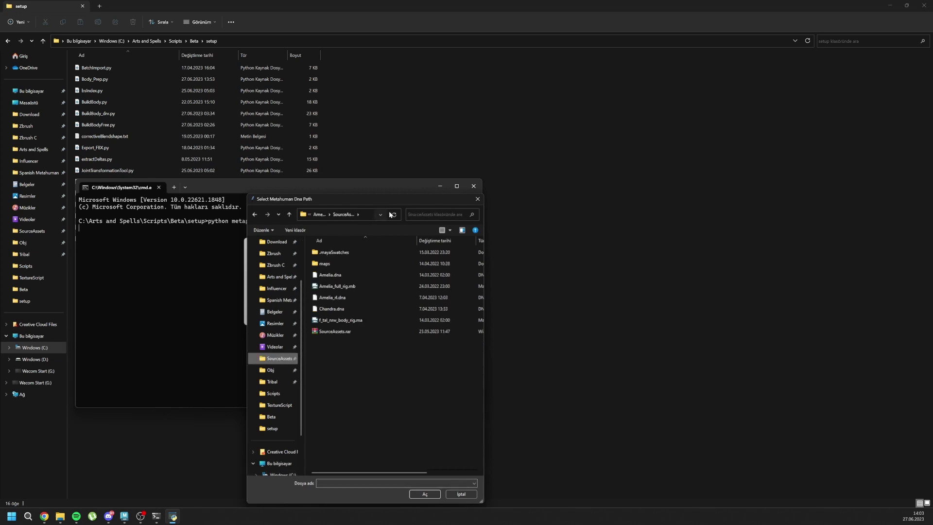
left_click_drag(484, 231, 815, 230)
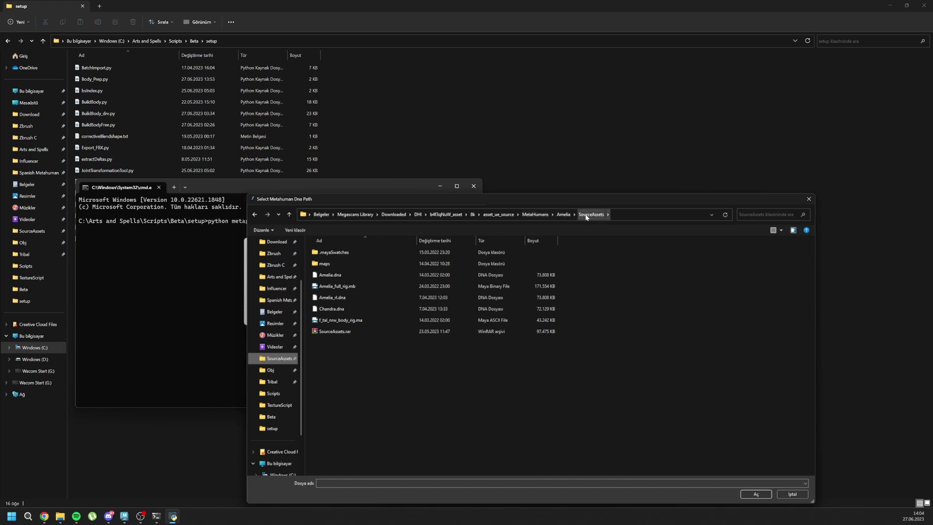
left_click(329, 276)
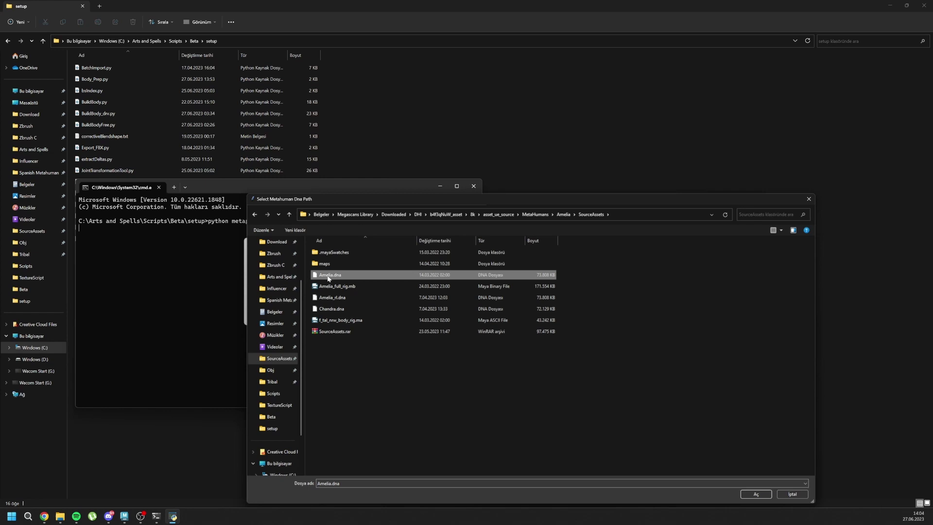
left_click(756, 493)
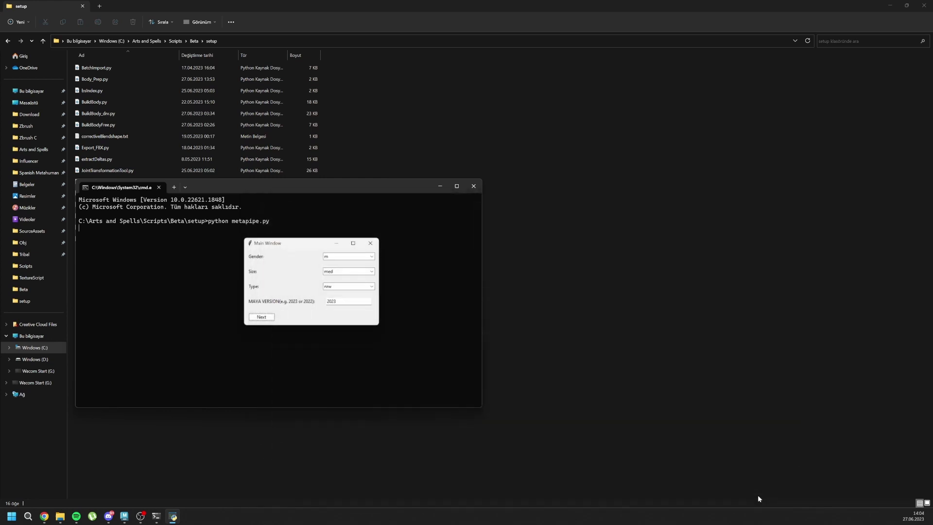
left_click(370, 244)
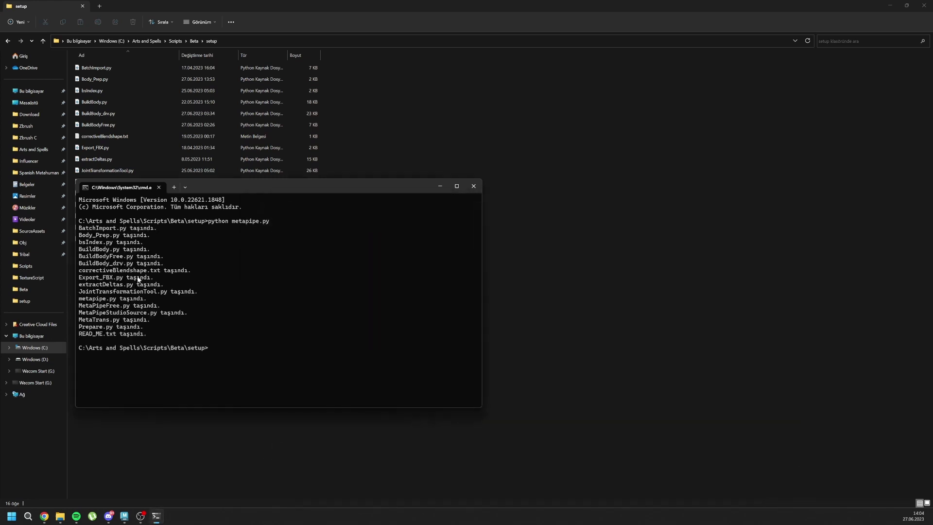
- Close the prompt, copy embeddedRL4.mll from DHI\plugins\Windows\2023, and go up to MSLiveLink
left_click(473, 186)
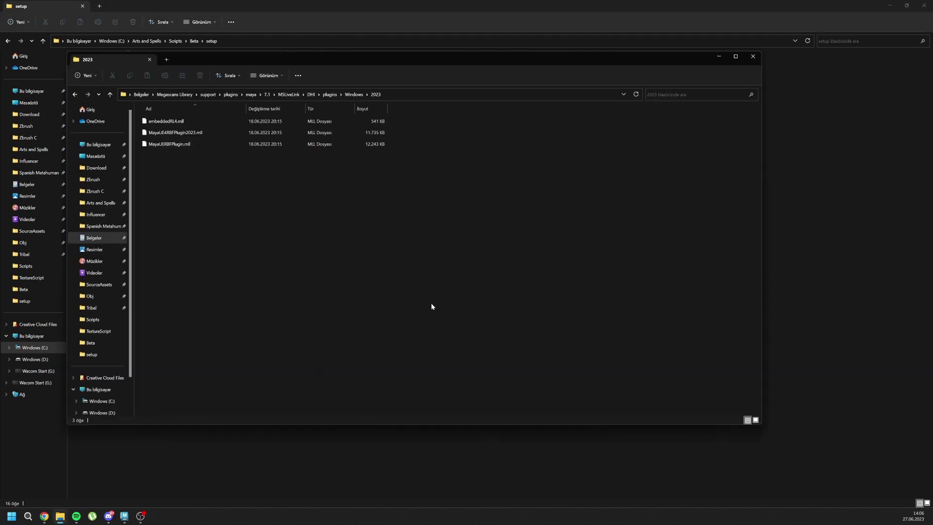
left_click(146, 121)
left_click(394, 127)
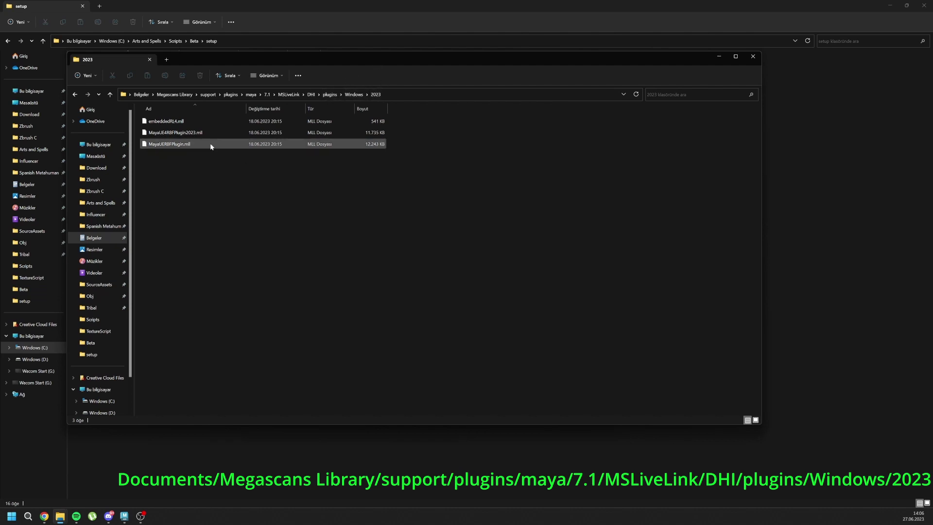
left_click(161, 121)
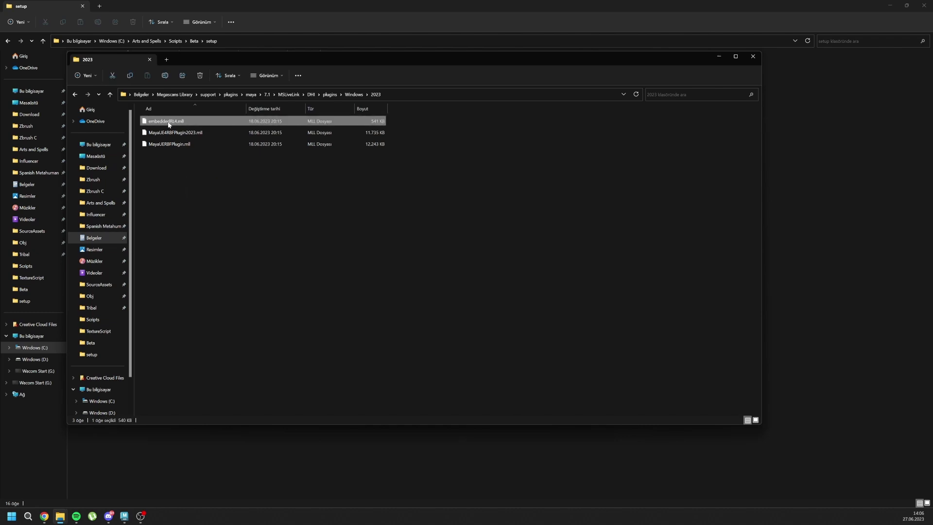
left_click(288, 95)
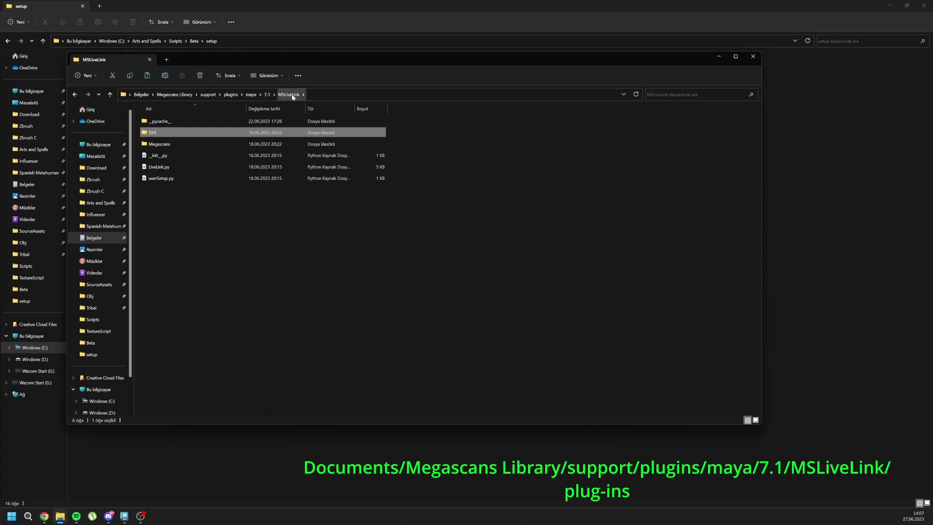
- Create a plug-ins folder in MSLiveLink and paste embeddedRL4.mll into it
right_click(220, 264)
mouse_move(224, 314)
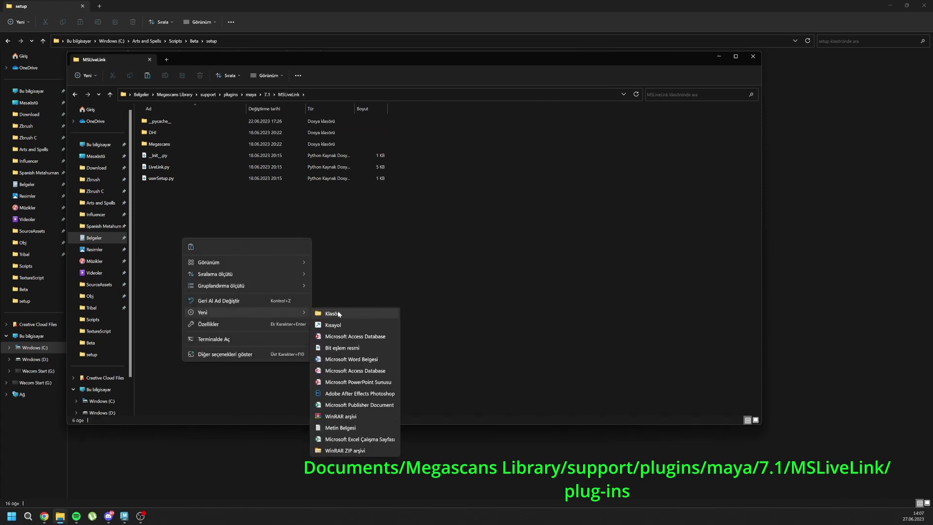
left_click(336, 313)
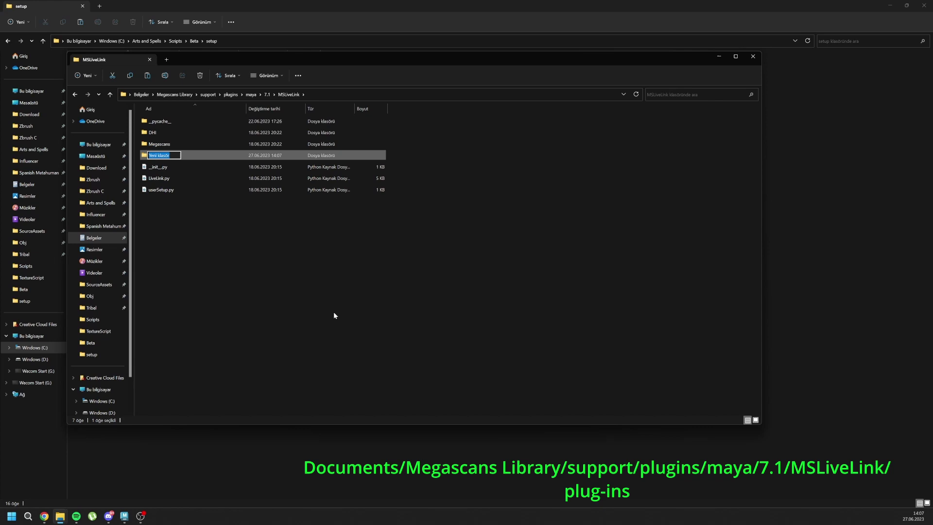
type("plug-ins")
key("Return")
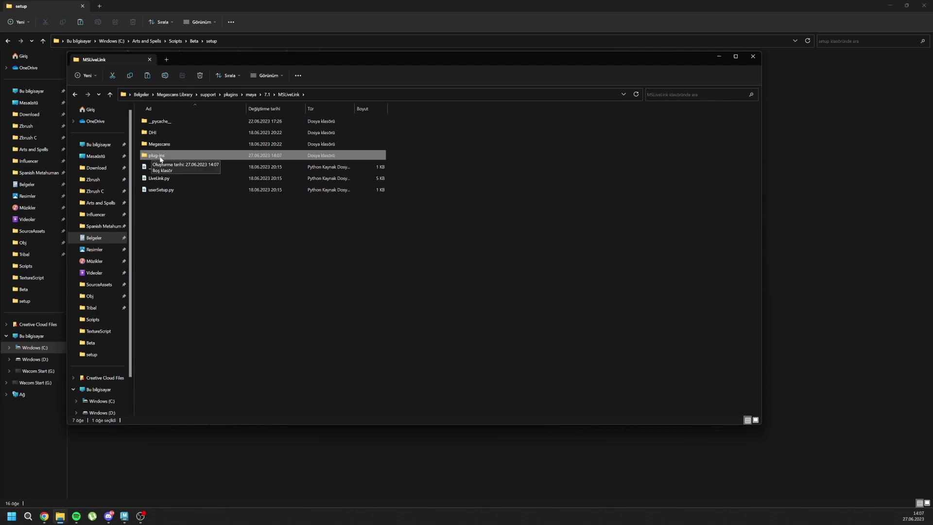
double_click(161, 157)
key("ctrl+v")
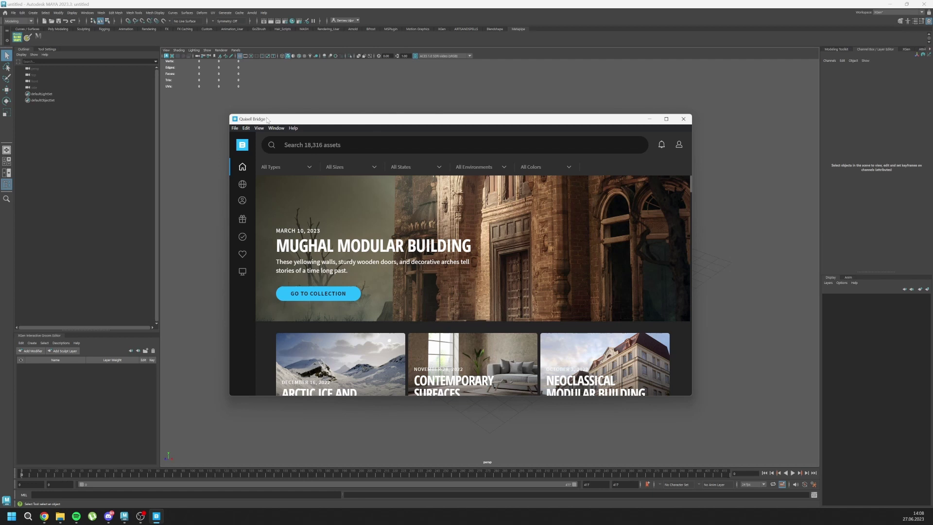
- Open the CUSTOMDNA MetaHuman from Local > MetaHumans
left_click(679, 145)
left_click(242, 271)
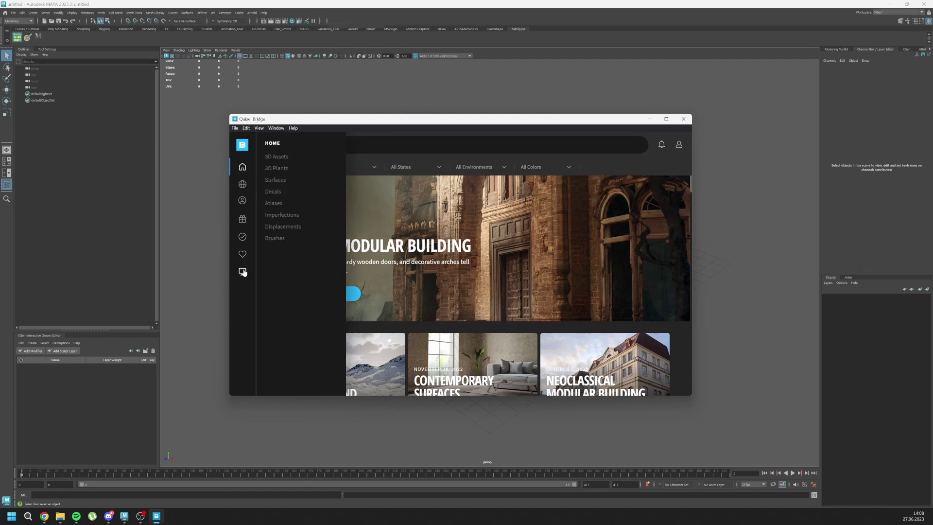
left_click(282, 191)
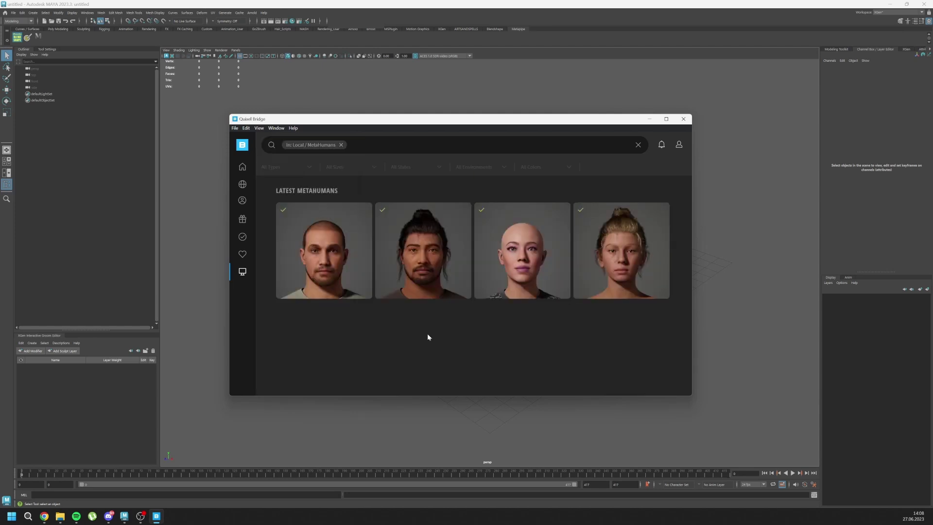
left_click(322, 244)
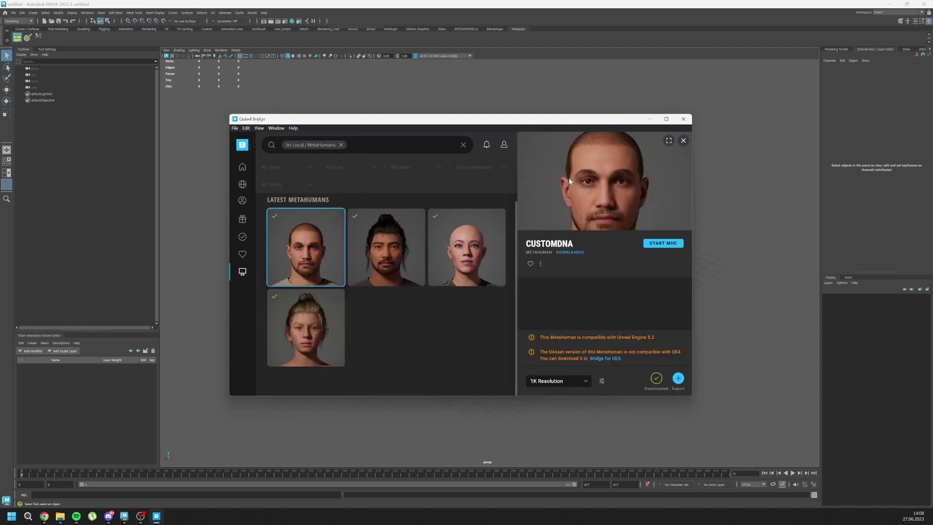
- Review the 1K resolution and Maya model export settings, then export CUSTOMDNA to Maya
left_click(569, 380)
left_click(601, 380)
left_click(616, 159)
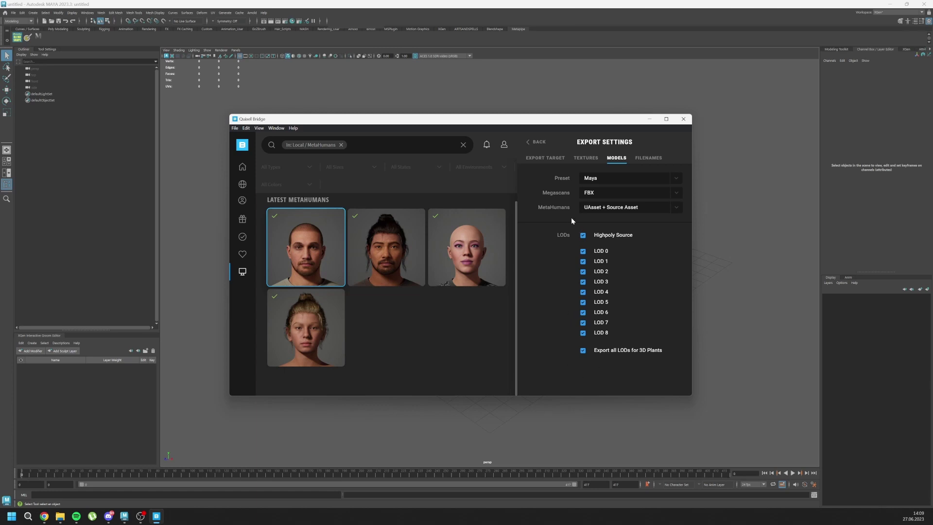
left_click(545, 157)
left_click(537, 142)
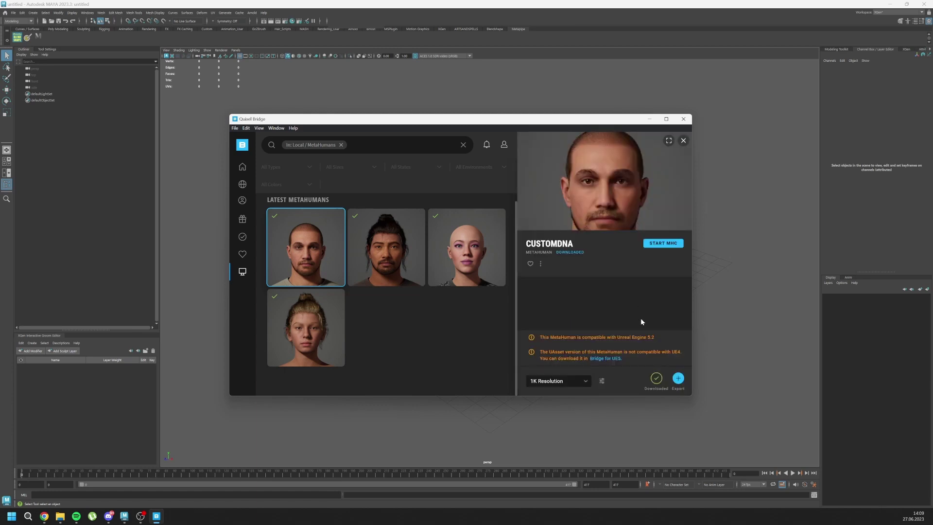
left_click(679, 377)
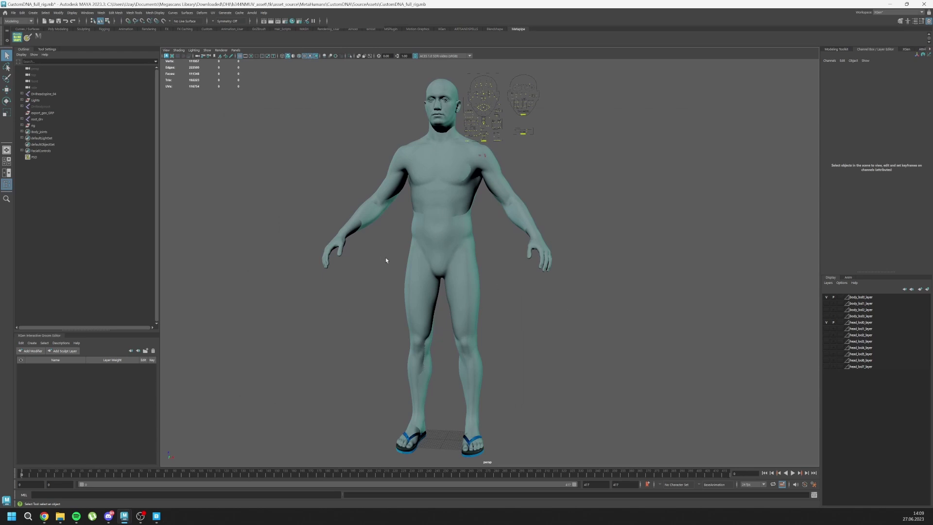
- Select all four lines of the Body_Prep script in the Python tab and execute it
left_click_drag(386, 260, 319, 265, "alt")
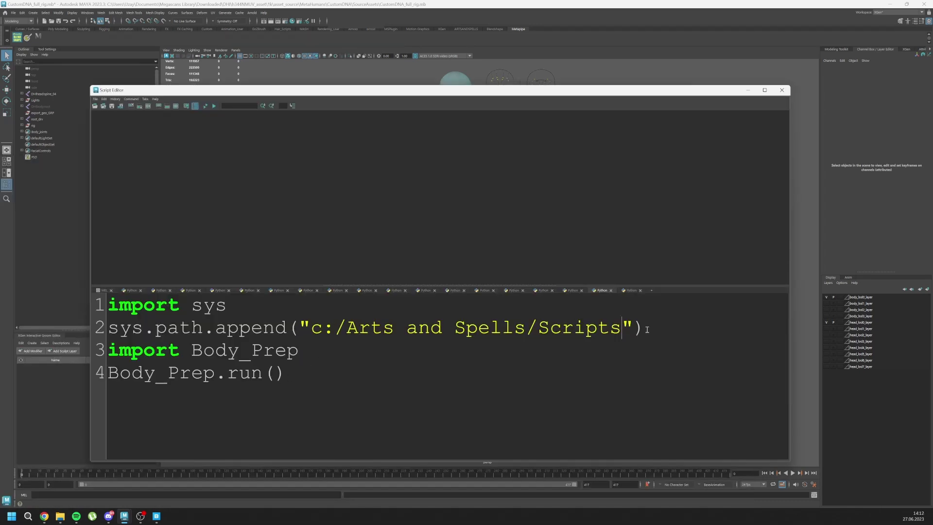
left_click_drag(300, 380, 108, 346)
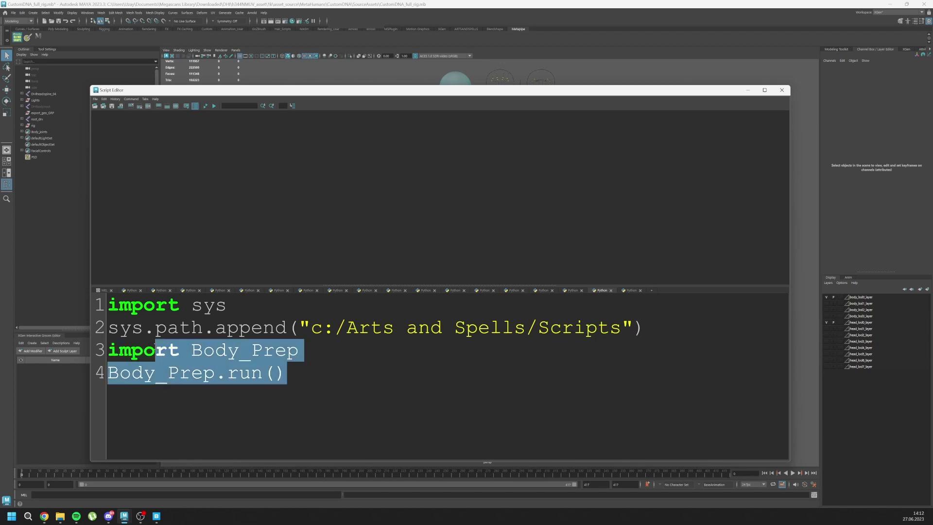
left_click_drag(108, 306, 295, 384)
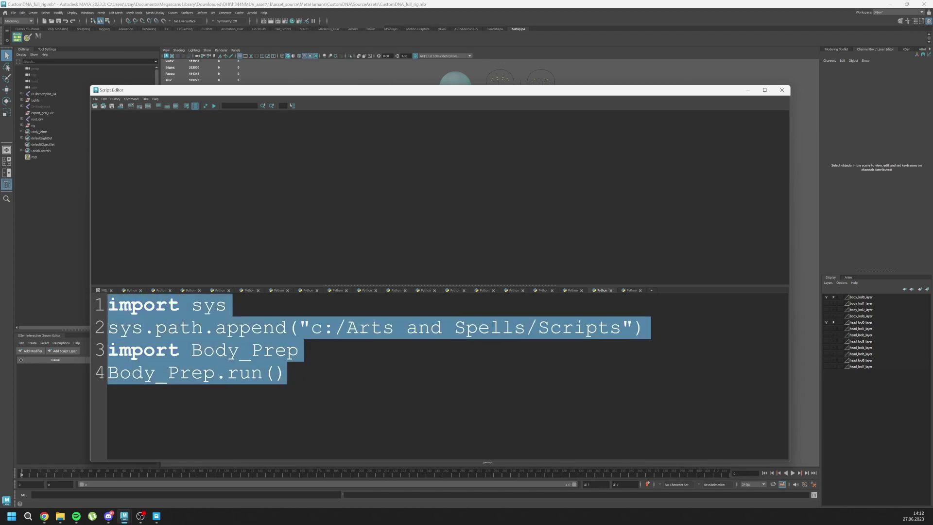
left_click(270, 373)
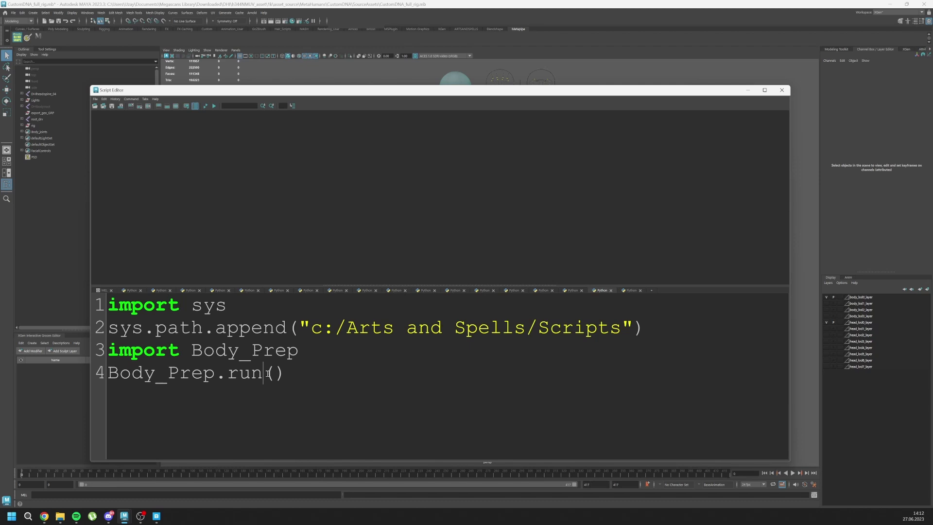
left_click_drag(293, 376, 108, 305)
left_click(155, 328)
key("ctrl+a")
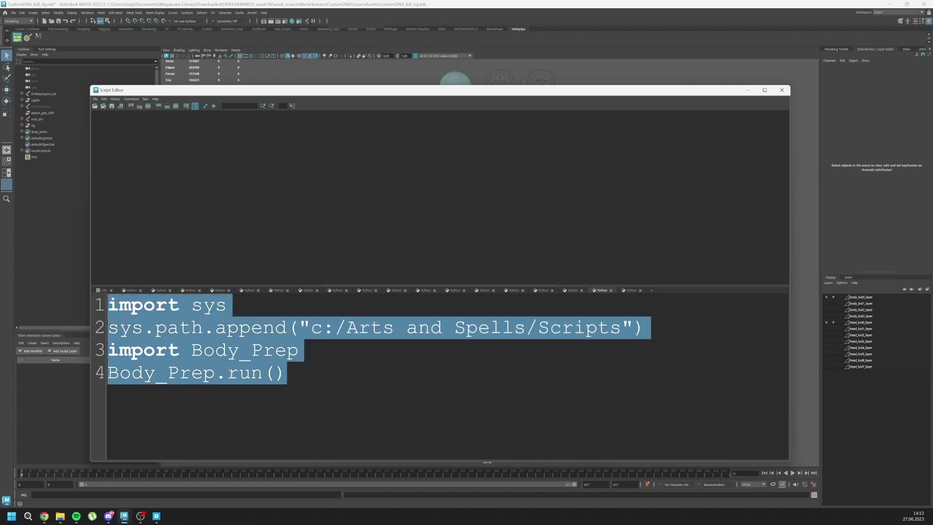
left_click(214, 106)
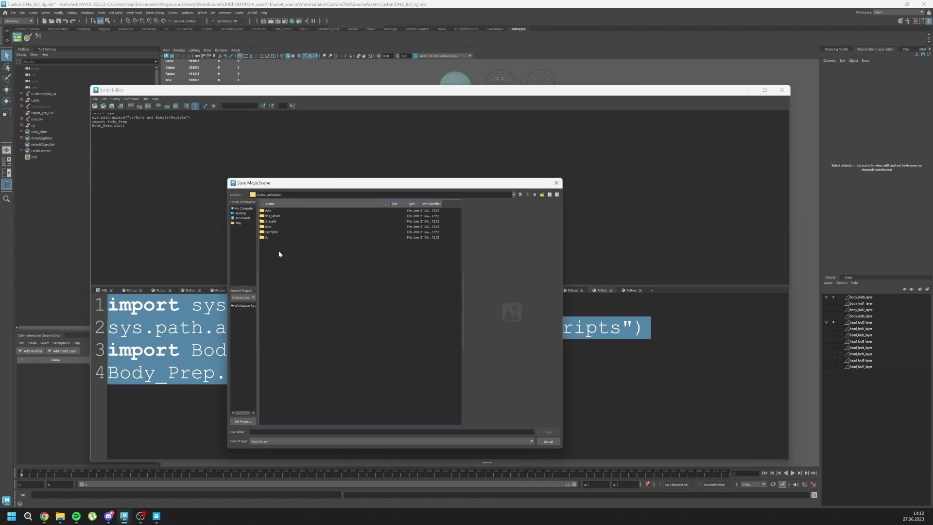
- Save the scene as Body_Drv in the C:/dna_calibration/data folder
double_click(268, 210)
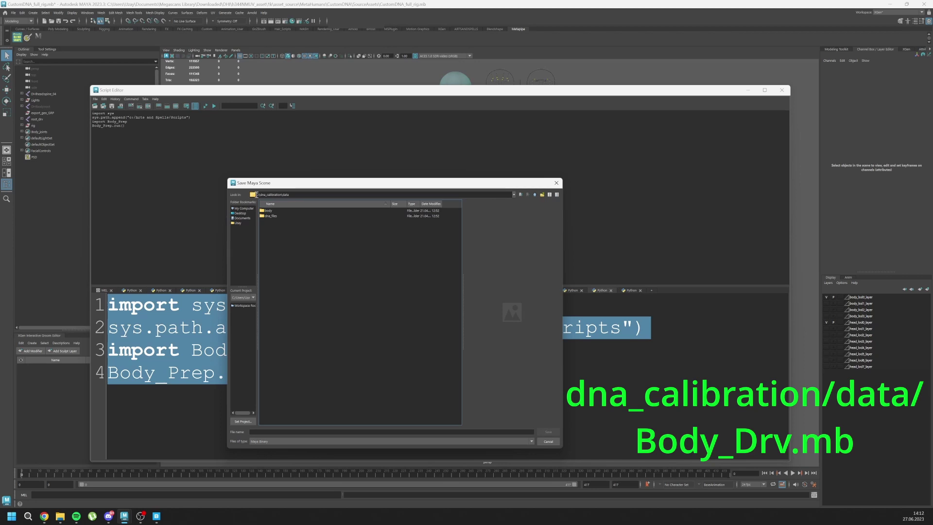
left_click(278, 432)
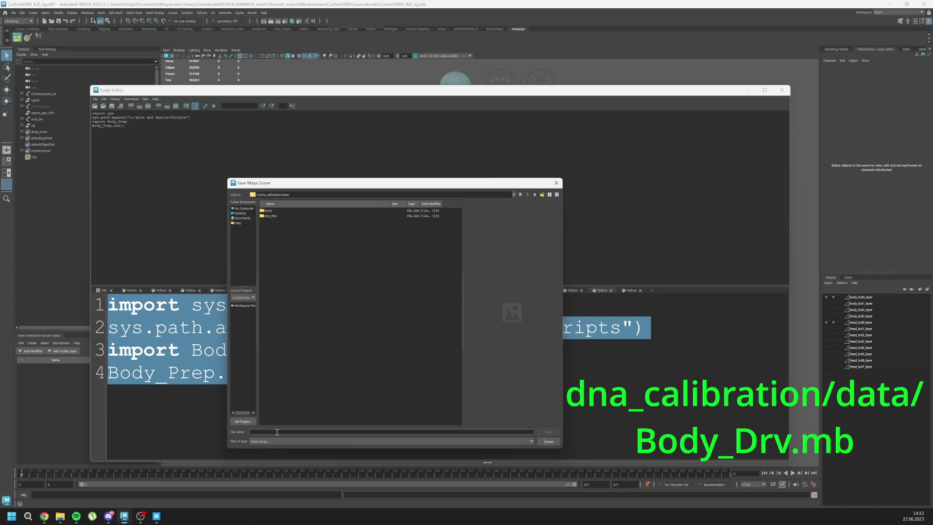
type("Body_Drv")
left_click(548, 432)
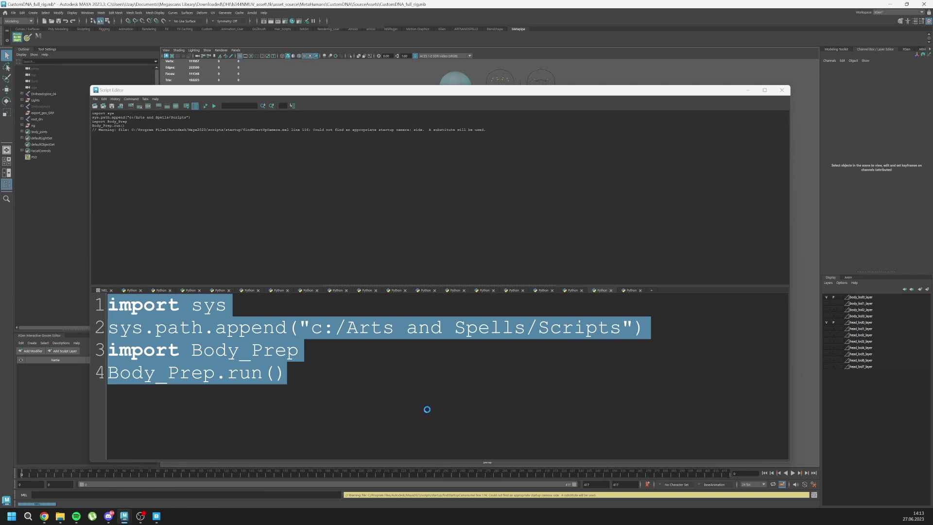
- Hide the Script Editor and view the body shaded from the front with Use All Lights off
left_click(748, 90)
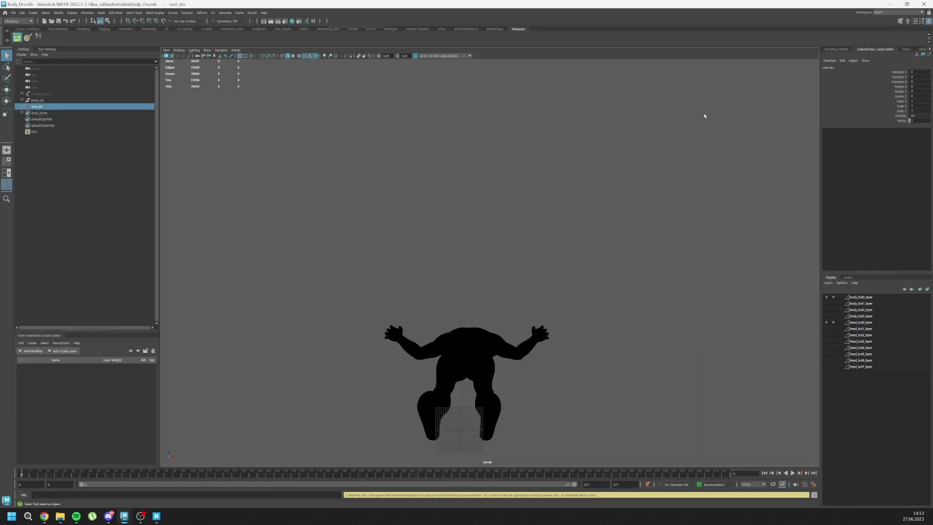
left_click_drag(495, 252, 428, 208, "alt")
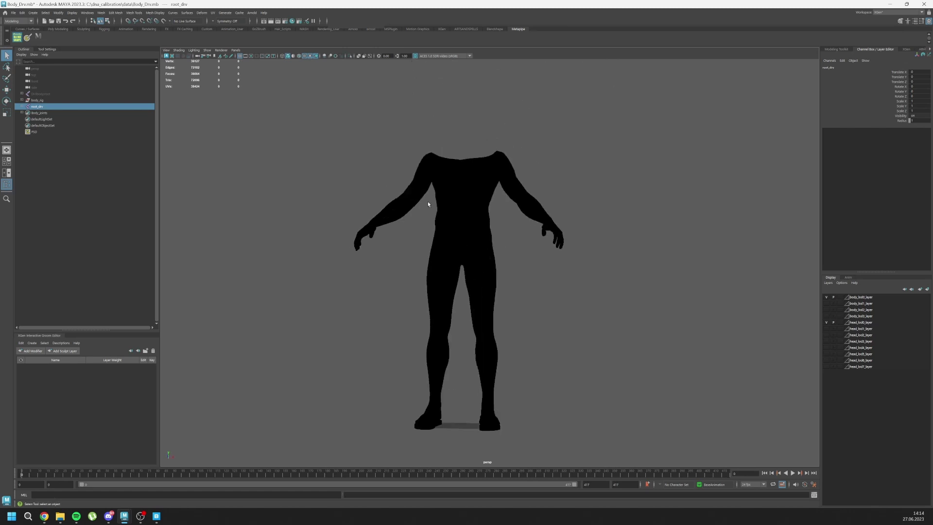
left_click(310, 56)
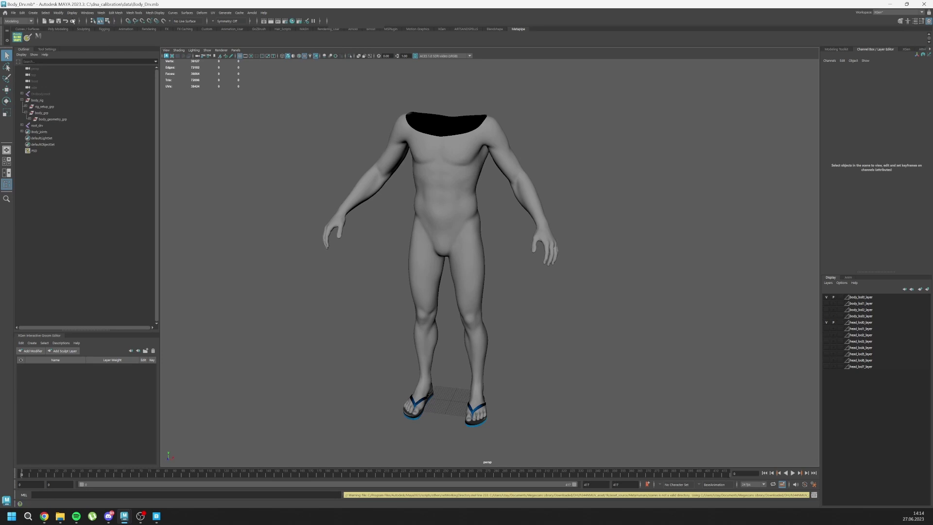
- Start a new empty scene, discarding unsaved changes to Body_Drv
left_click(13, 13)
left_click(39, 26)
left_click(462, 259)
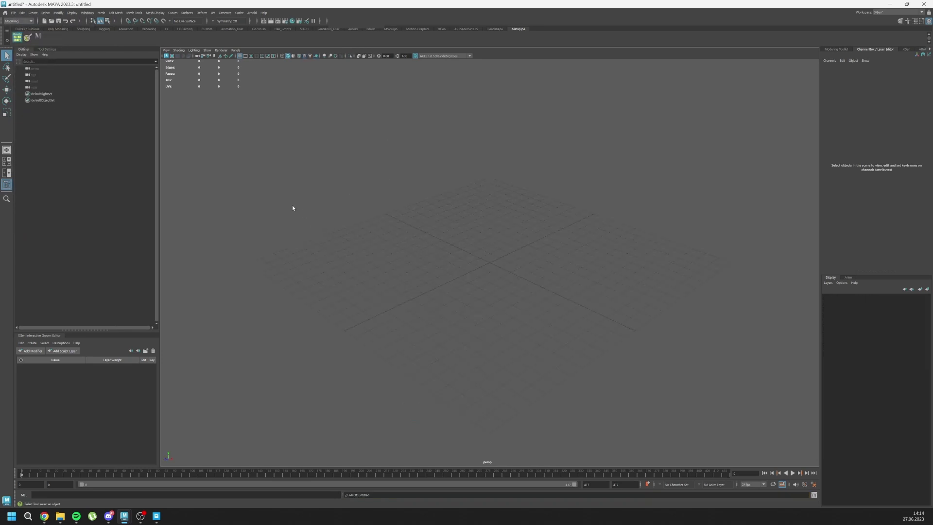
- Open the Shelf Editor and select the Metapipe shelf to edit its buttons
right_click(18, 40)
left_click(34, 54)
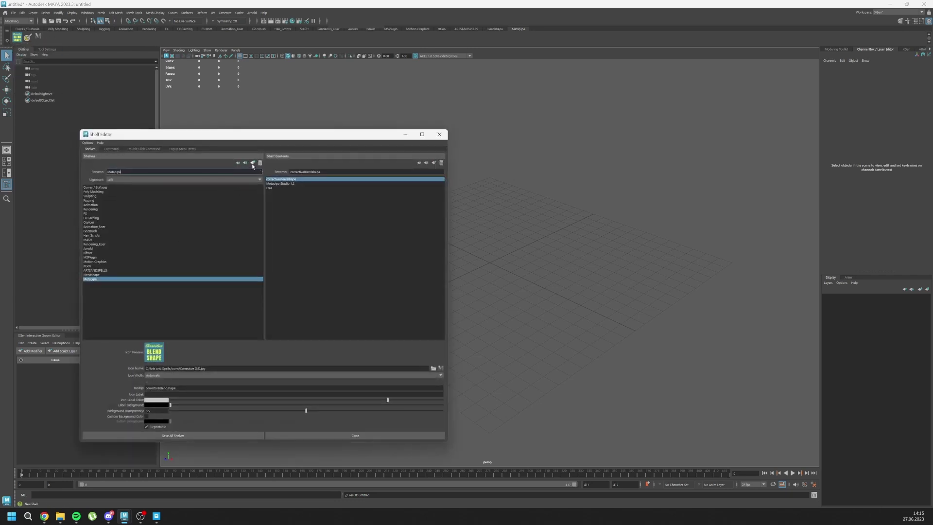
left_click(90, 280)
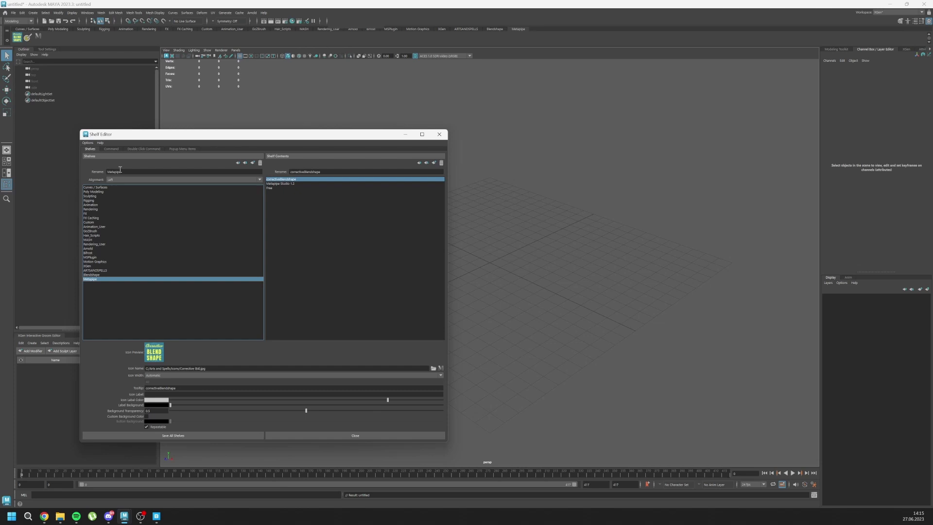
left_click_drag(124, 171, 98, 173)
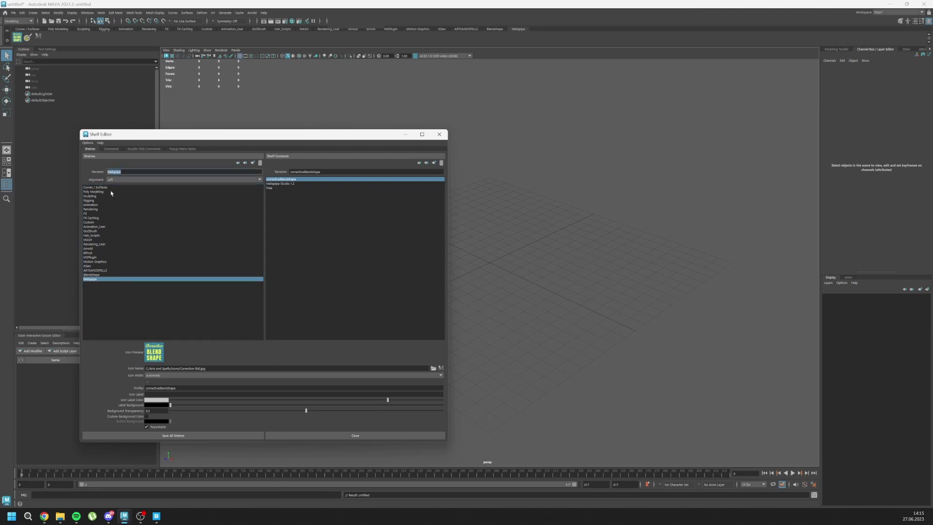
left_click(327, 172)
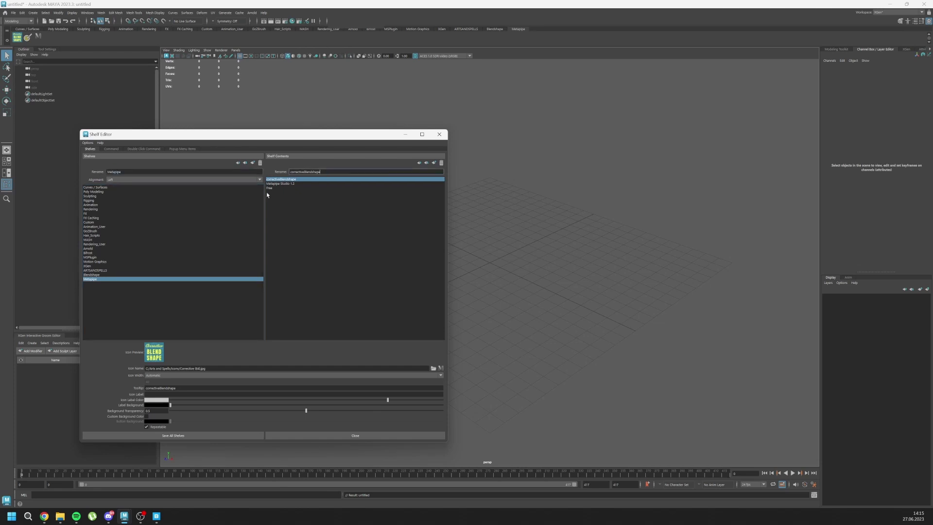
- Add a new button at the end of the Metapipe shelf named and tooltipped Metapipe 1.2
left_click(433, 163)
left_click_drag(301, 185, 292, 193)
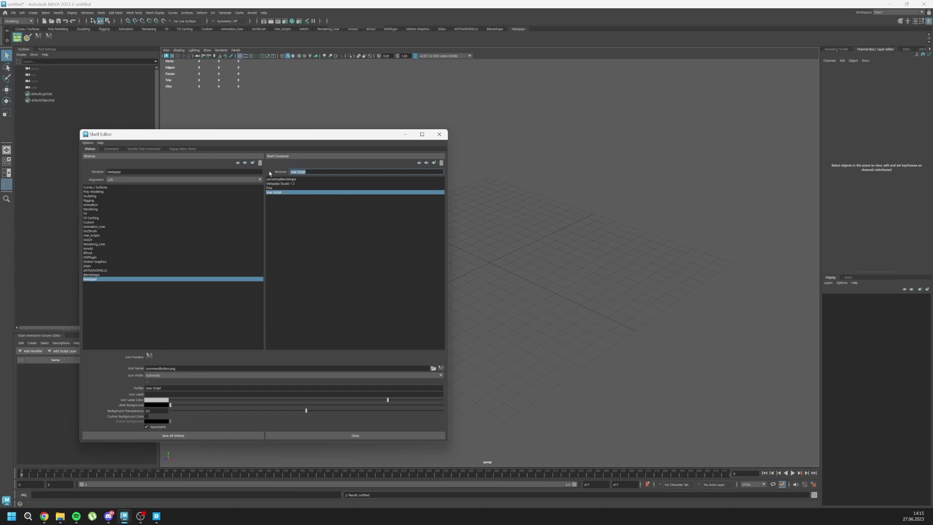
type("Metapipe 1.2")
key("Return")
left_click(155, 387)
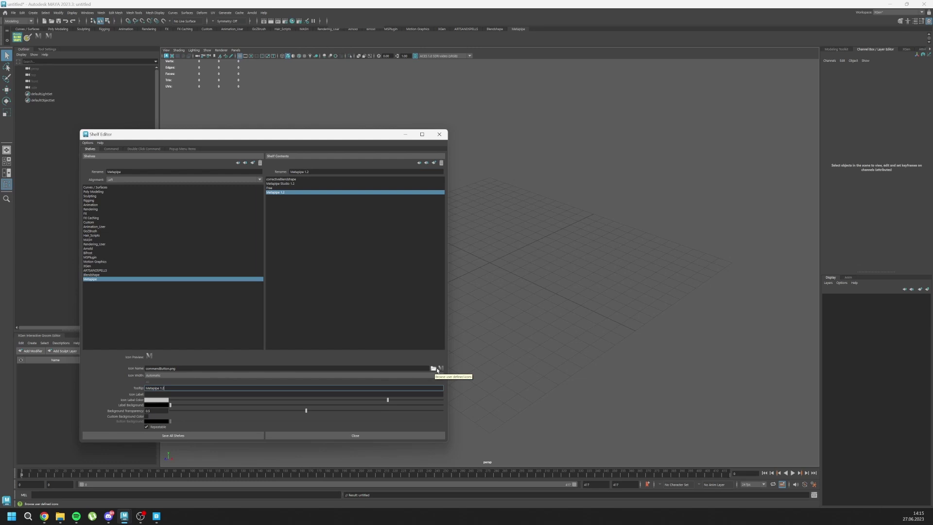
- Set the button icon to Metapipe Logo (64).jpg from the Icons folder
left_click(433, 369)
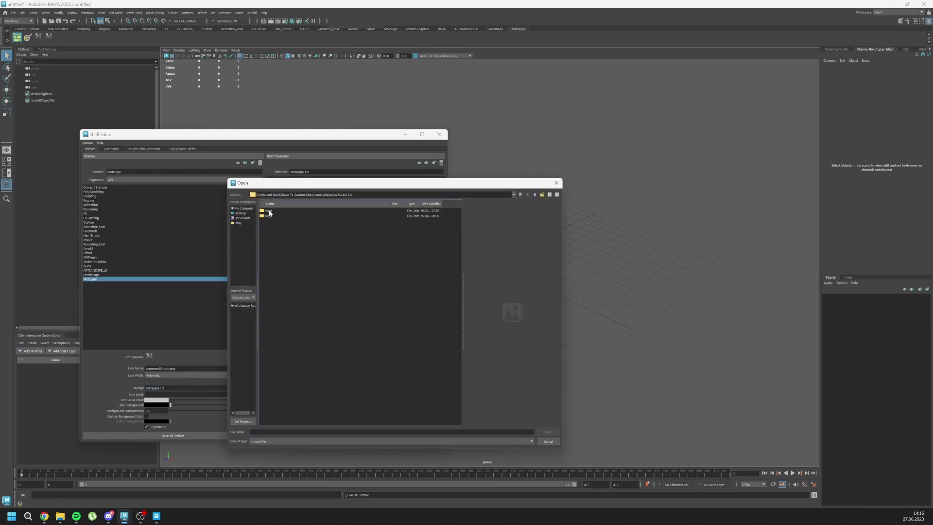
double_click(269, 211)
left_click(278, 219)
left_click(547, 431)
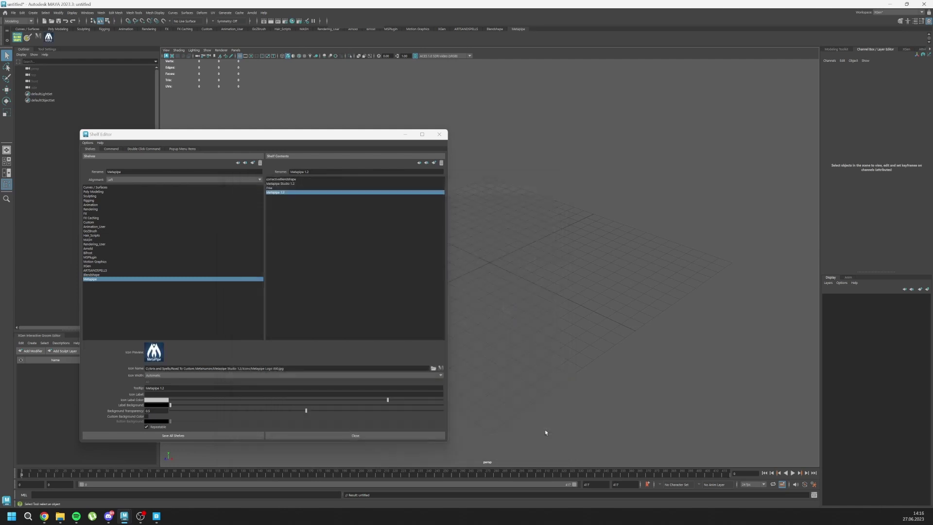
- Close the Shelf Editor and reopen the Metapipe 1.2 button's shelf settings
left_click(173, 435)
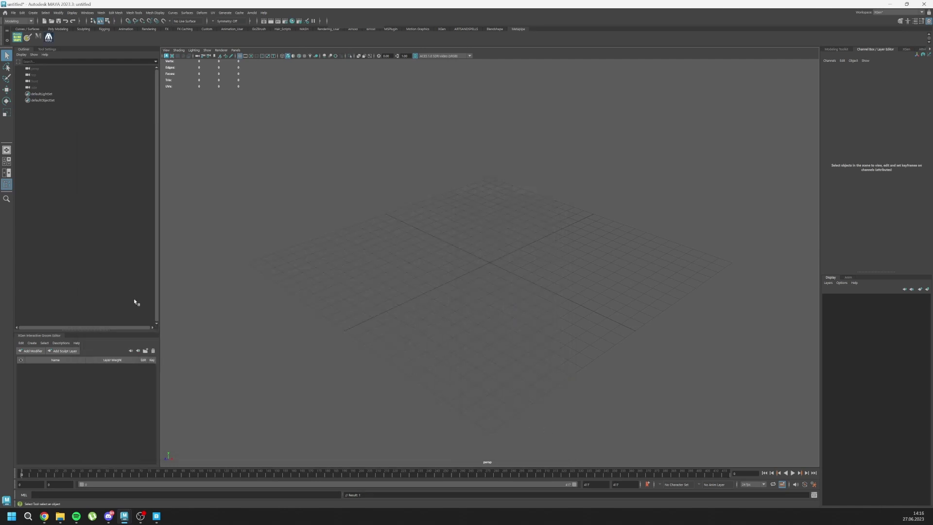
right_click(48, 37)
left_click(59, 49)
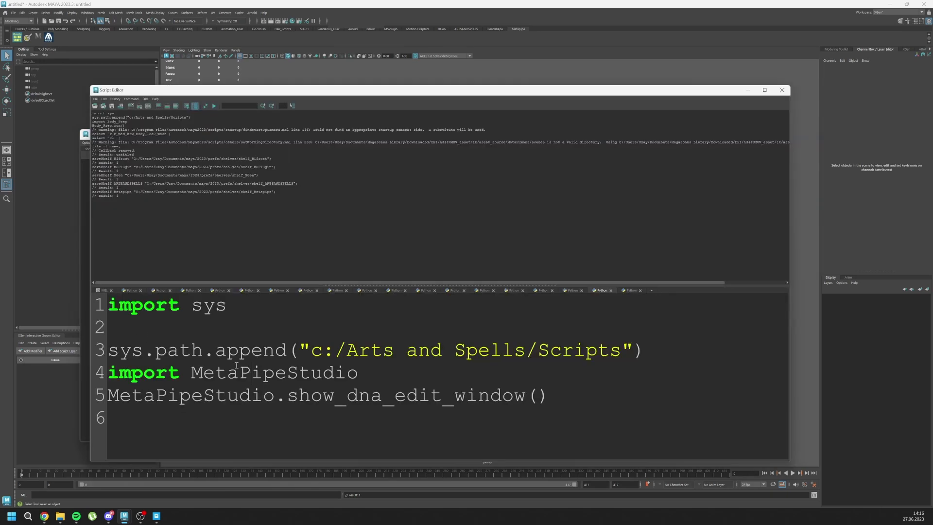
- Select the whole five-line MetaPipeStudio launch script, then minimize the Script Editor
left_click_drag(580, 403, 79, 290)
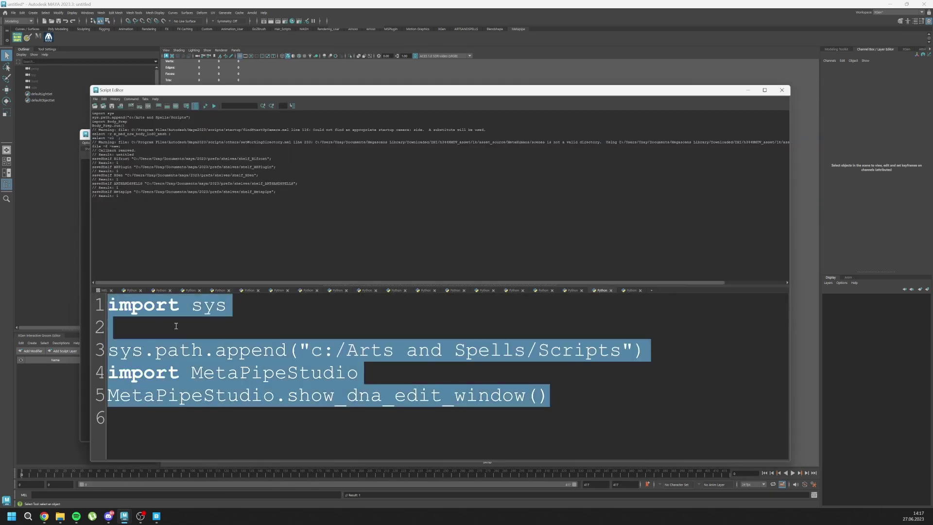
left_click(238, 350)
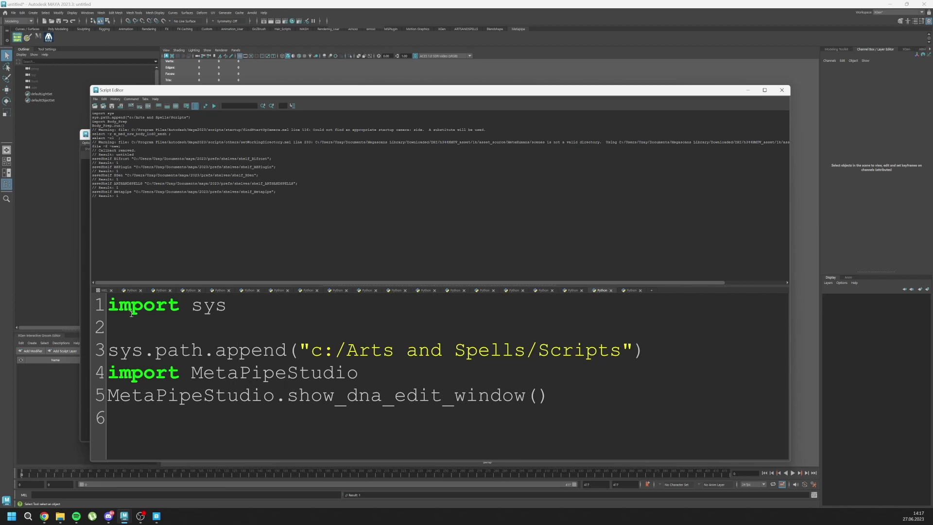
left_click_drag(558, 402, 92, 300)
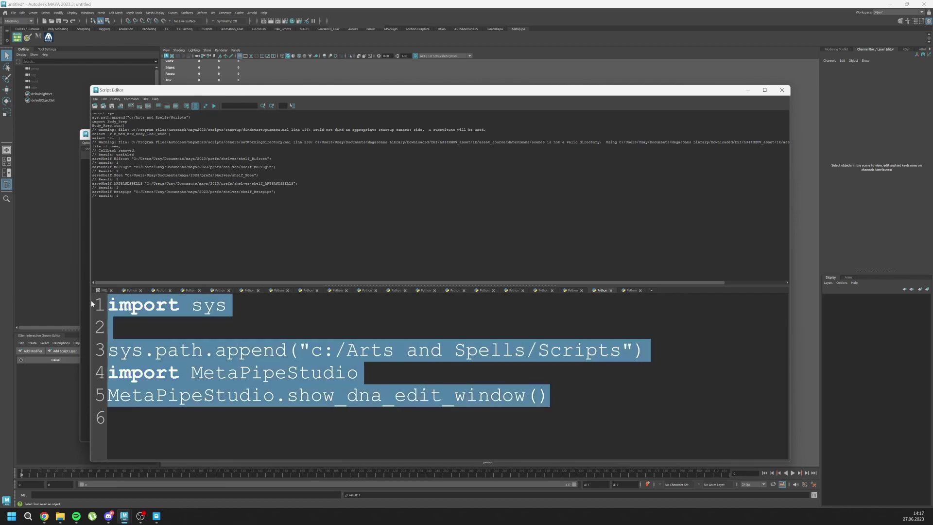
left_click(748, 91)
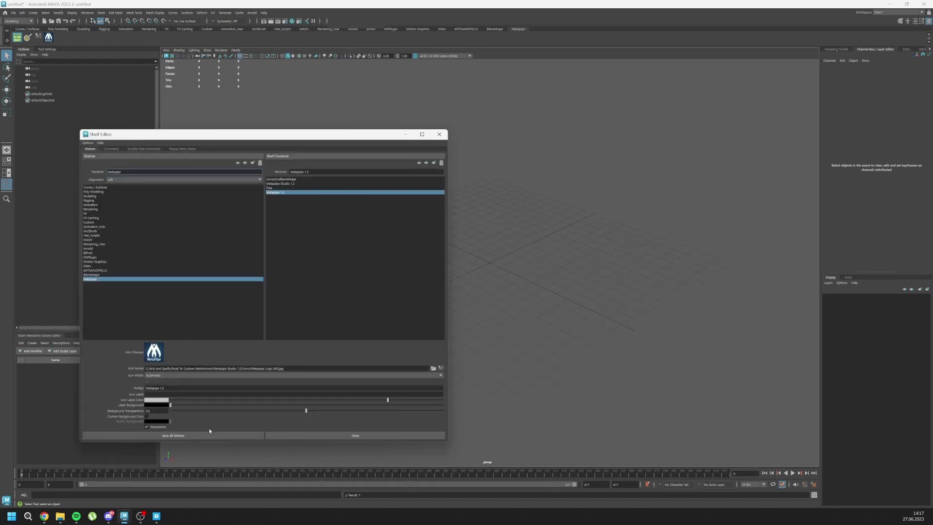
- Save all shelves and launch the MetaPipe Studio 1.2.0 window from the Metapipe shelf button
left_click(210, 434)
left_click_drag(226, 174, 733, 444)
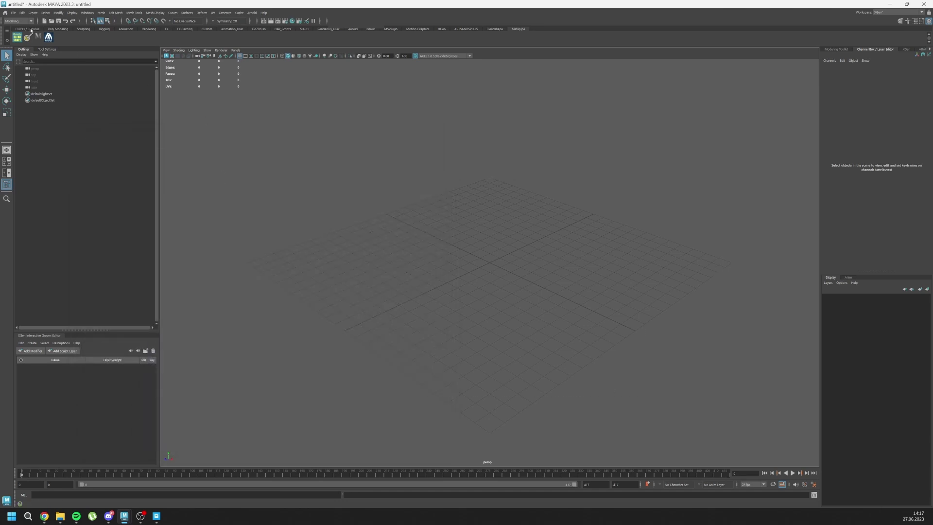
left_click(48, 37)
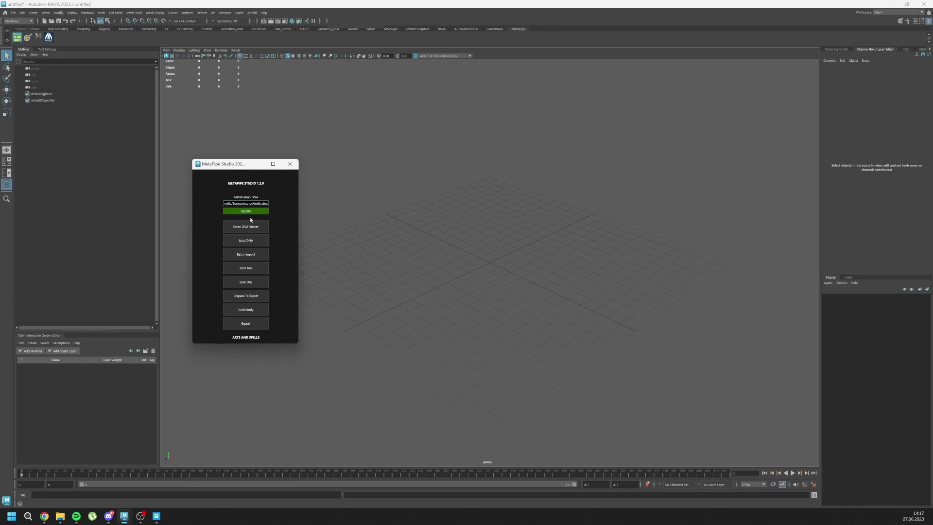